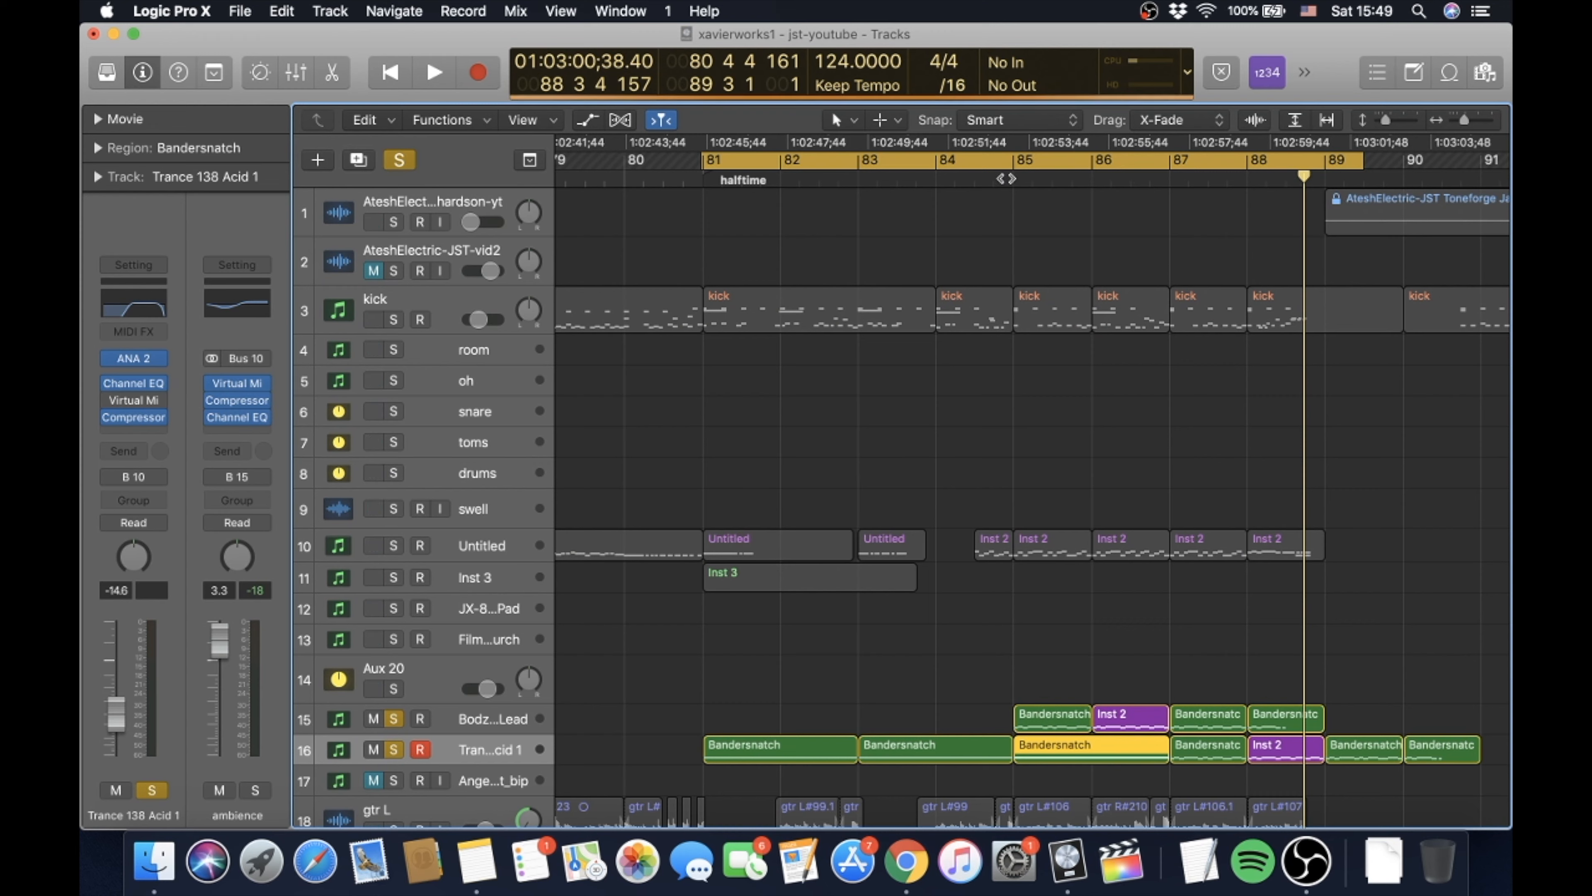
# - Play the two soloed synth tracks from bar 85 and stop playback near bar 87
pyautogui.click(1012, 179)
pyautogui.press('space')
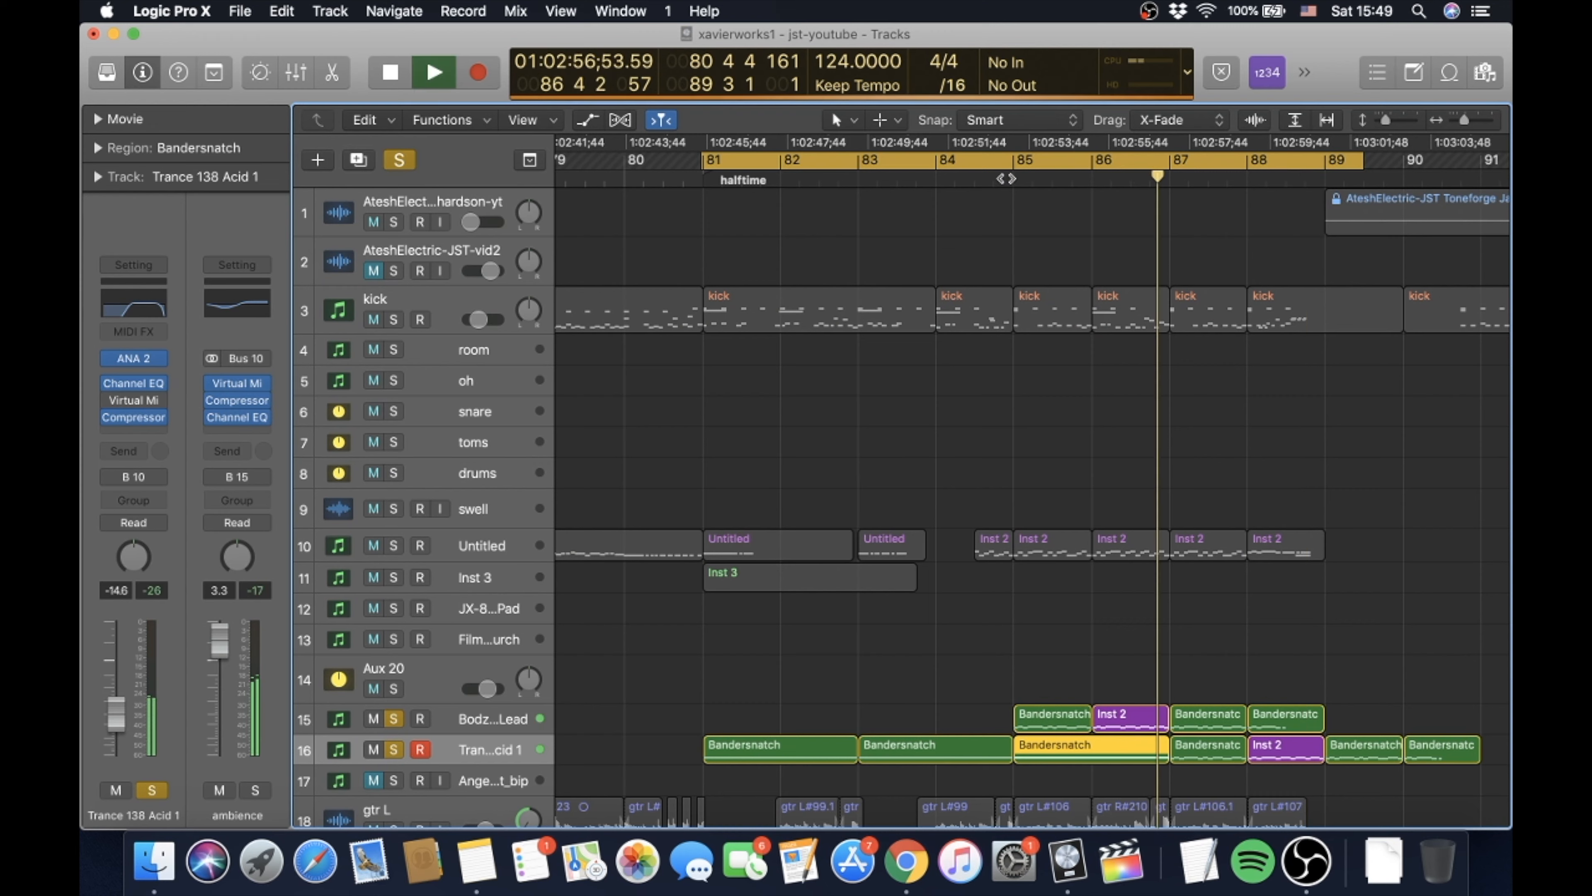
pyautogui.press('space')
# - Clear the solo on both synth tracks and play the full mix from bar 85
pyautogui.press('s')
pyautogui.press('ctrl+alt+super+s')
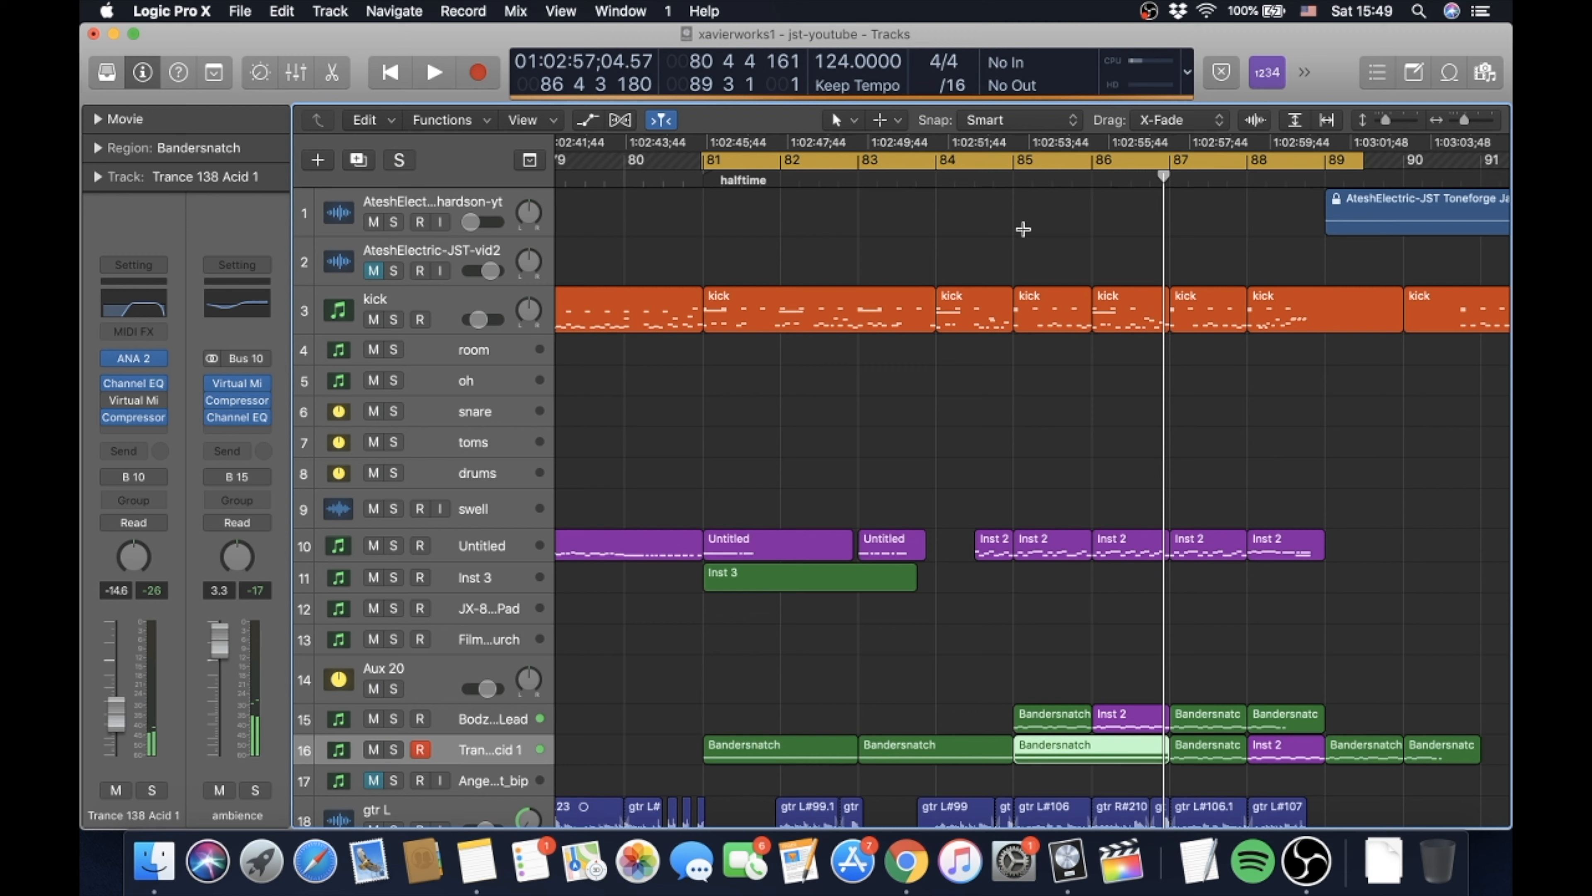
pyautogui.doubleClick(1009, 177)
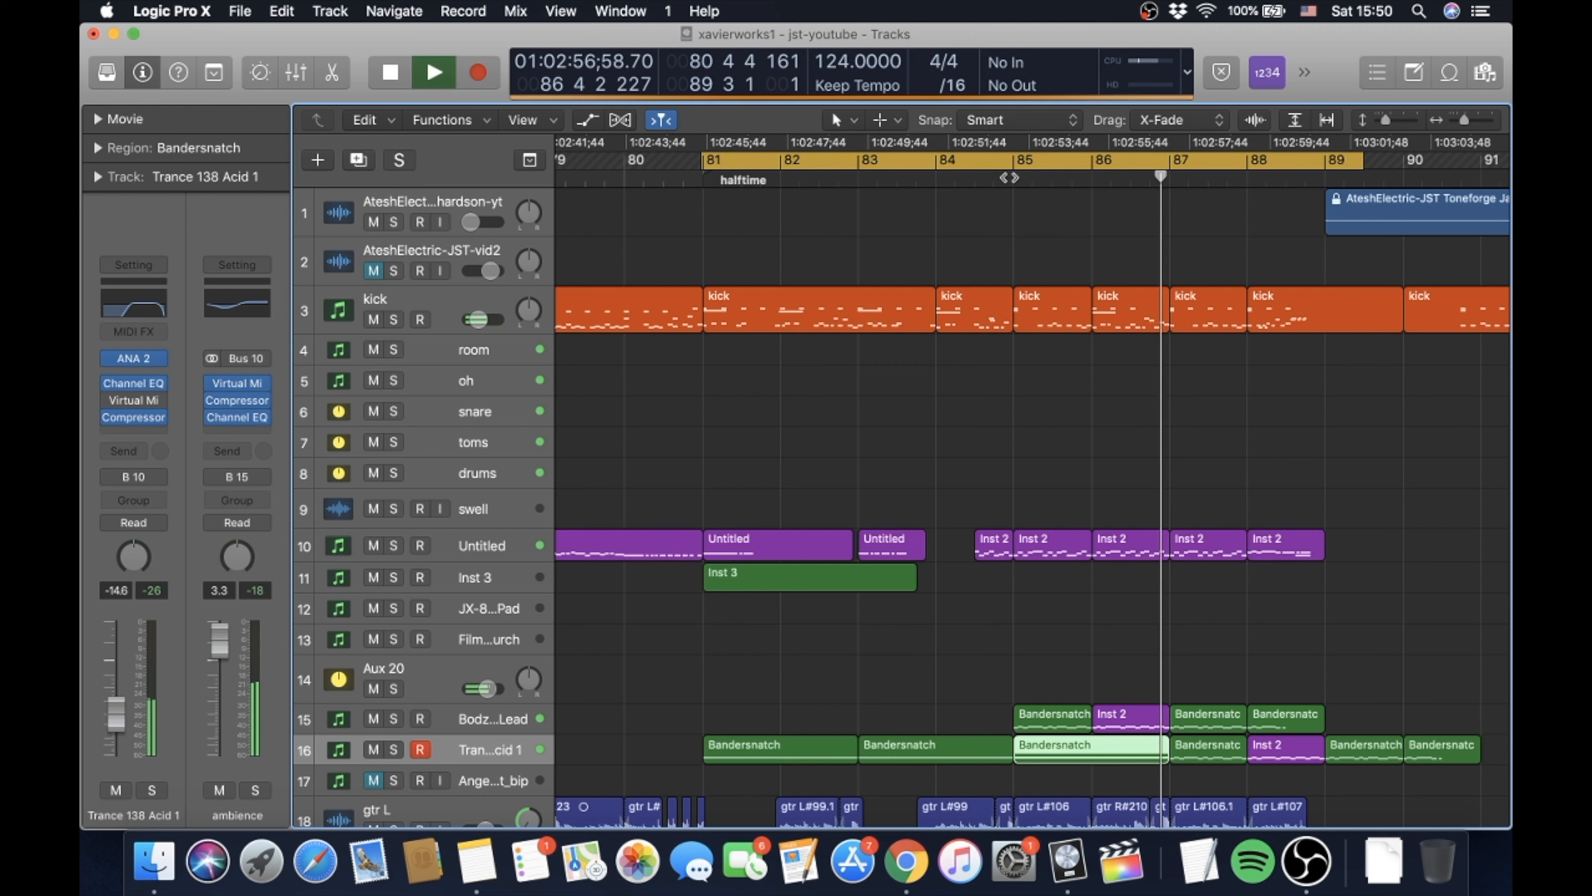
pyautogui.press('space')
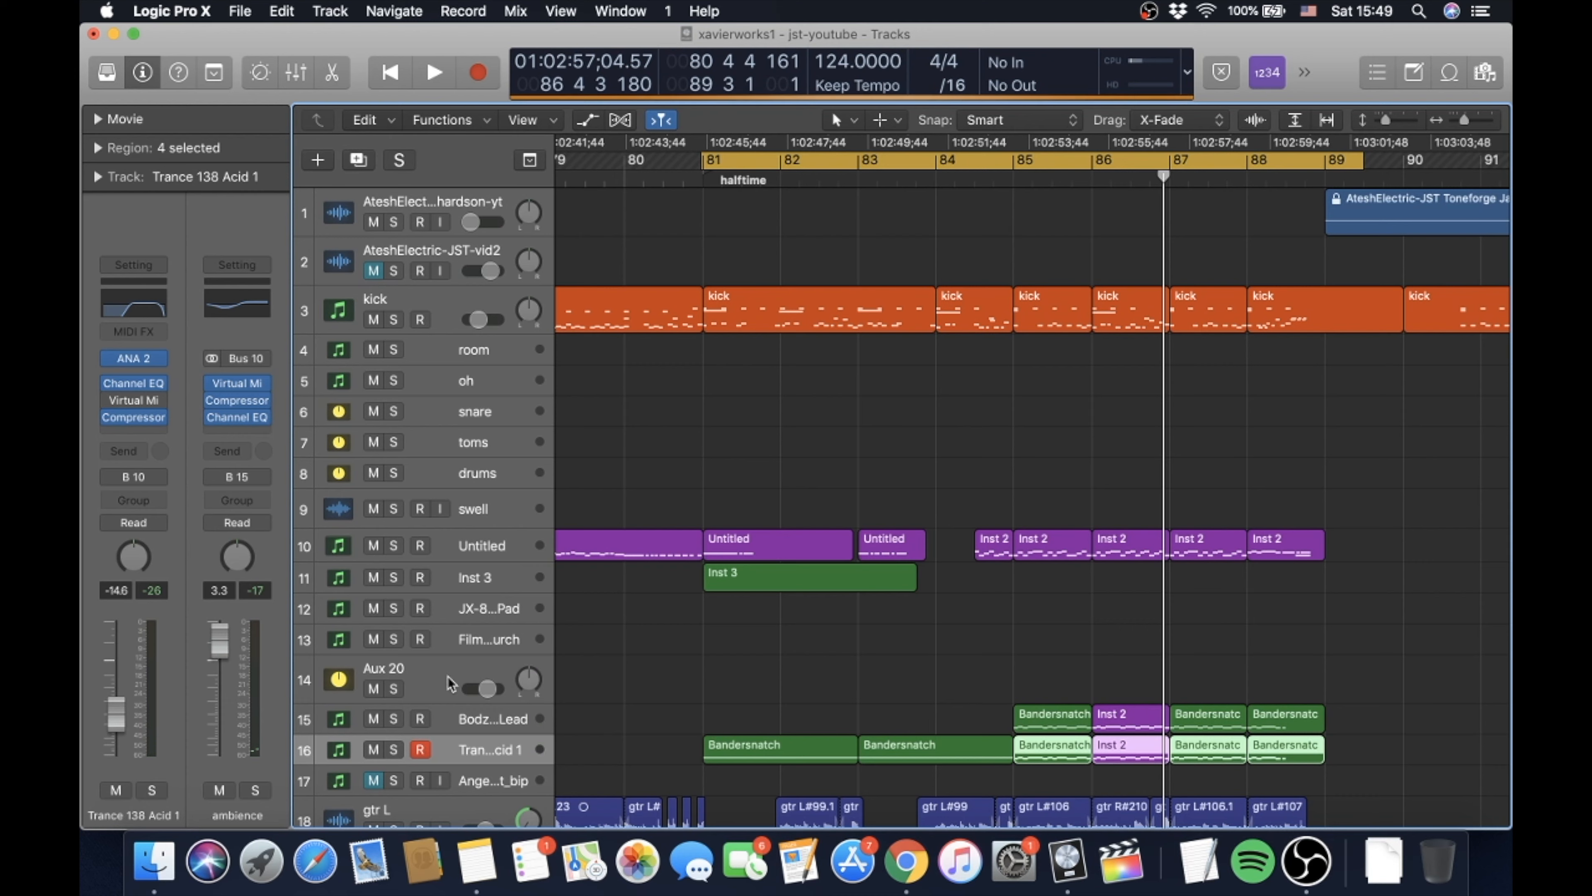
# - Solo synth tracks 15 and 16 and listen to them on their own from bar 85
pyautogui.click(392, 719)
pyautogui.click(394, 750)
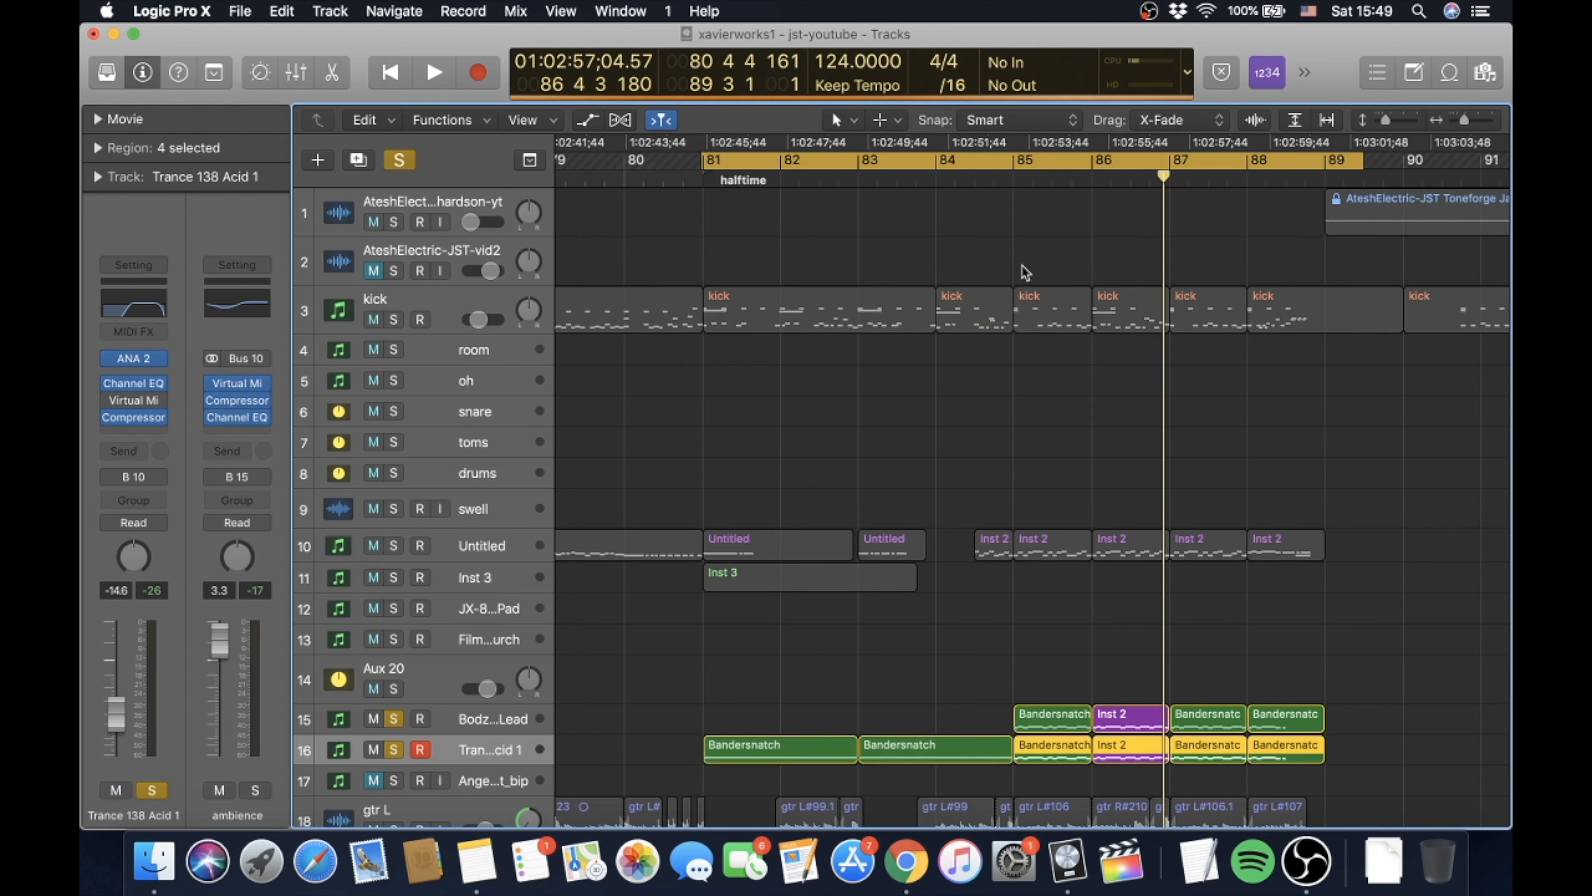
pyautogui.click(1014, 176)
pyautogui.press('space')
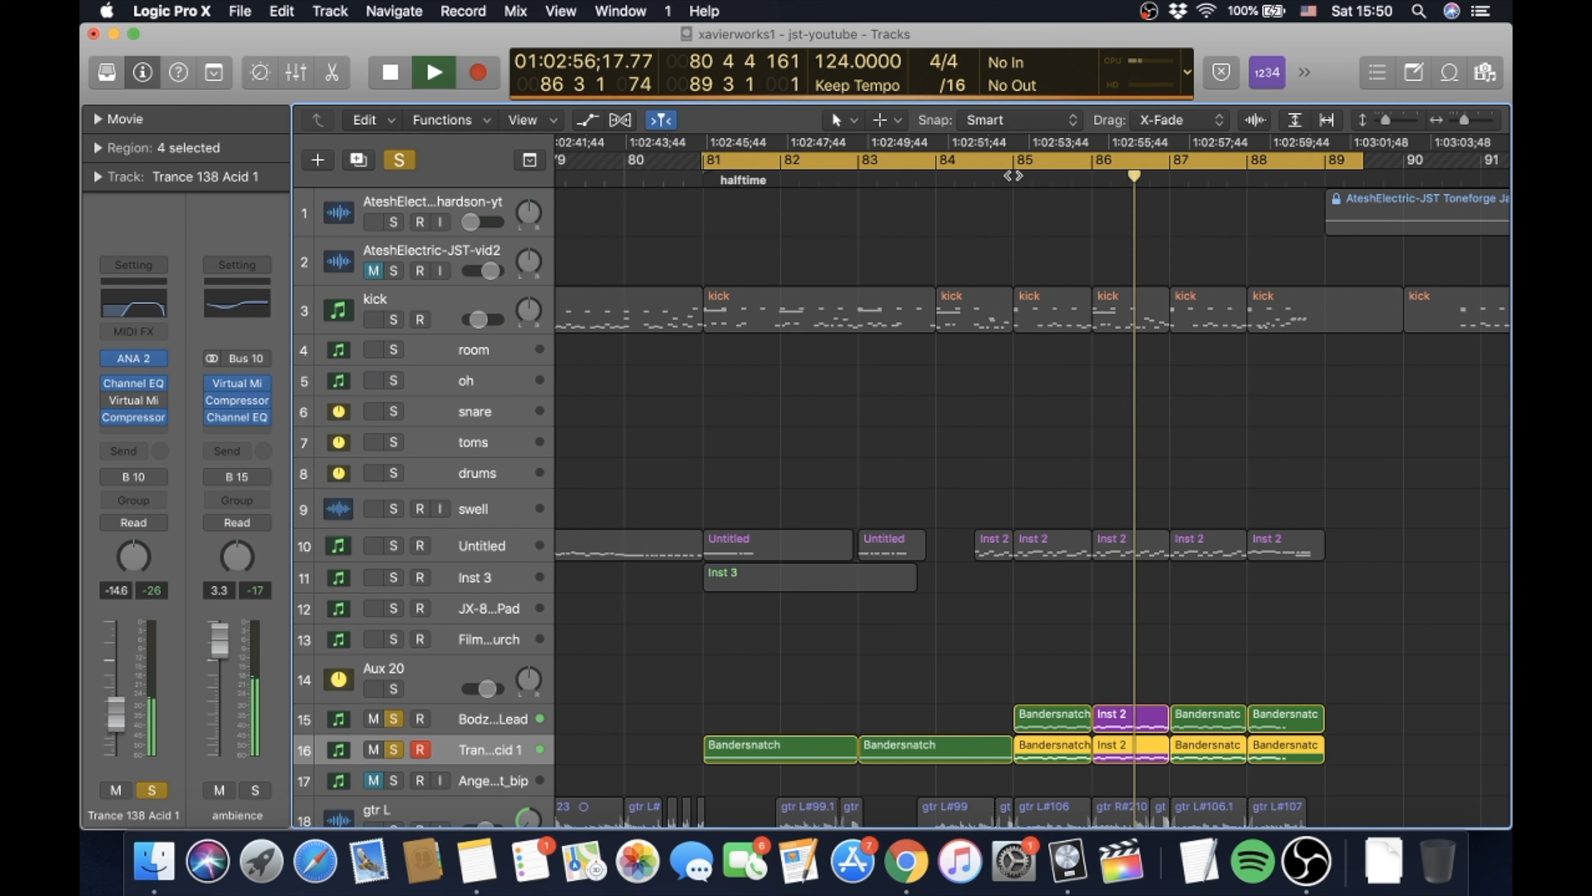
pyautogui.press('space')
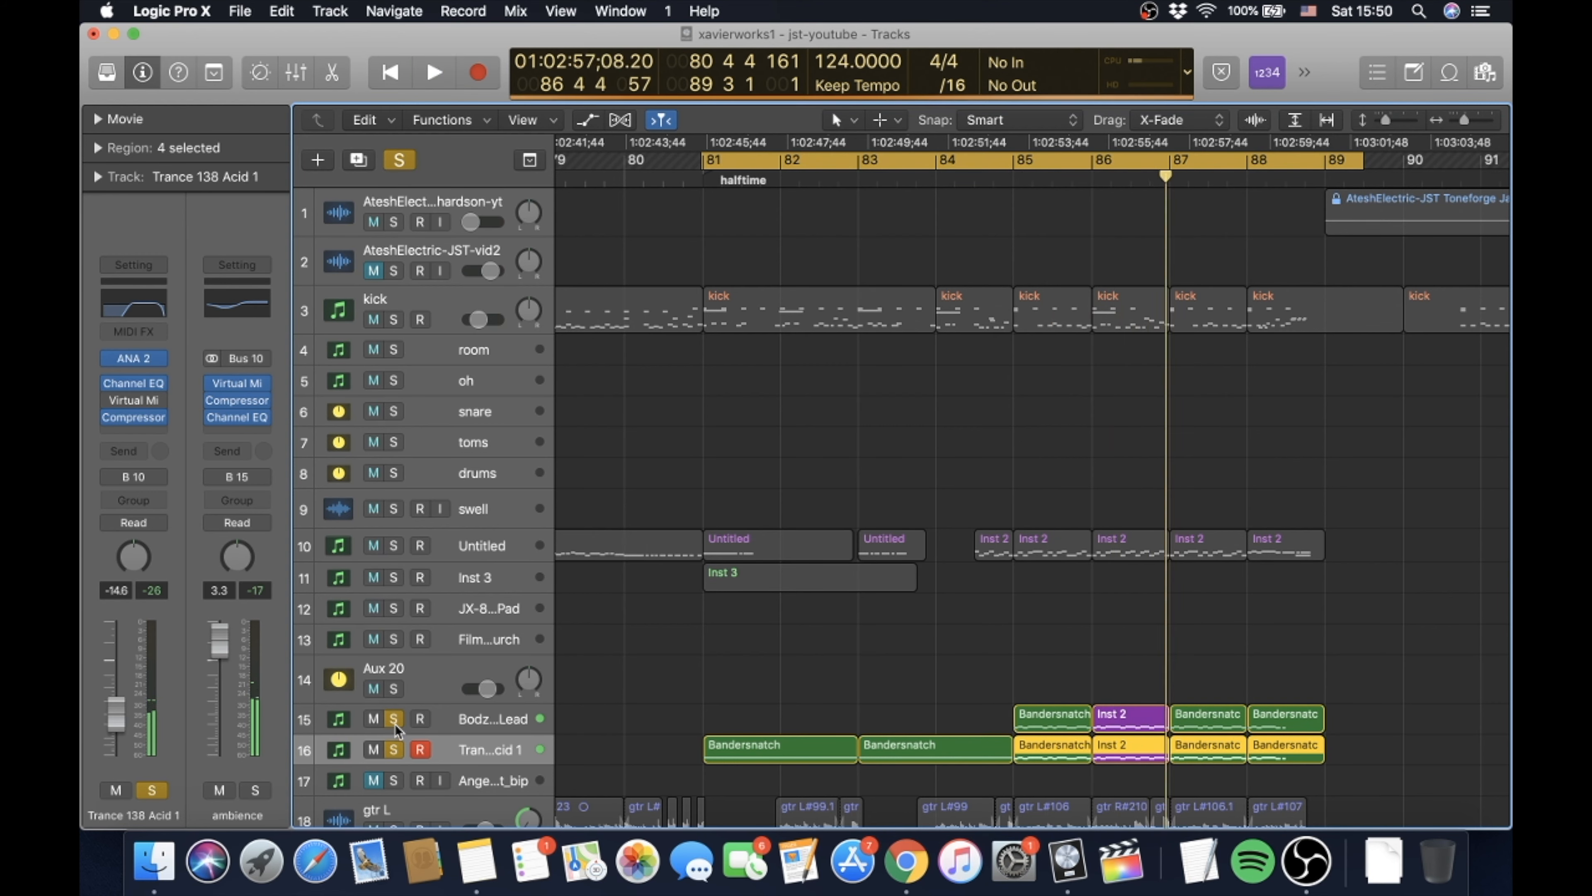
# - Unsolo tracks 15 and 16 and listen to them within the full mix from bar 85
pyautogui.click(393, 718)
pyautogui.click(393, 750)
pyautogui.click(1013, 177)
pyautogui.press('space')
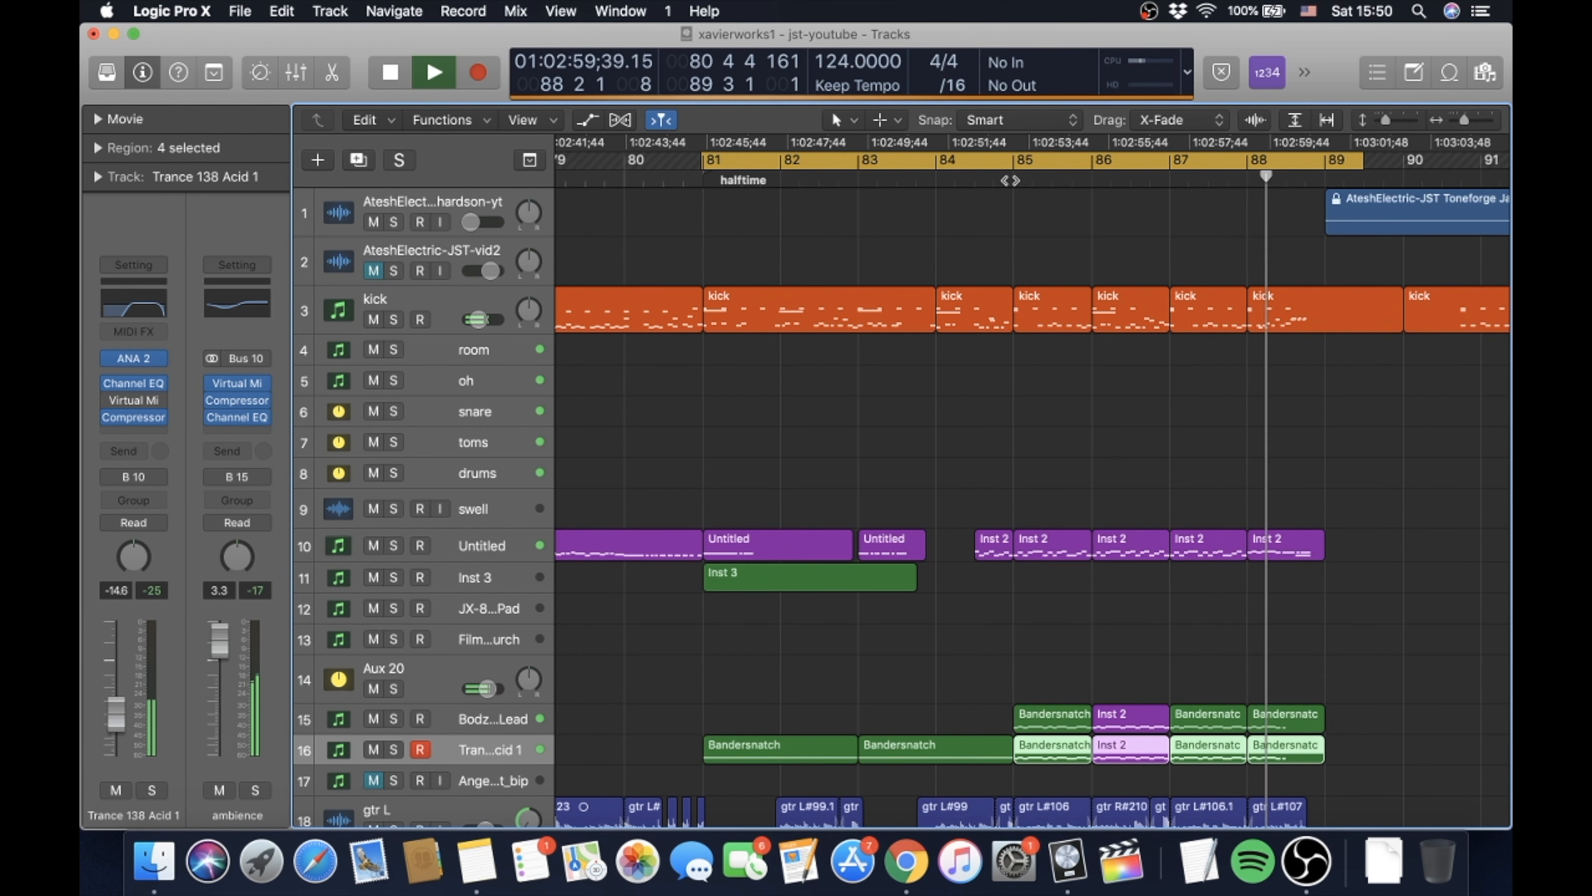
pyautogui.press('space')
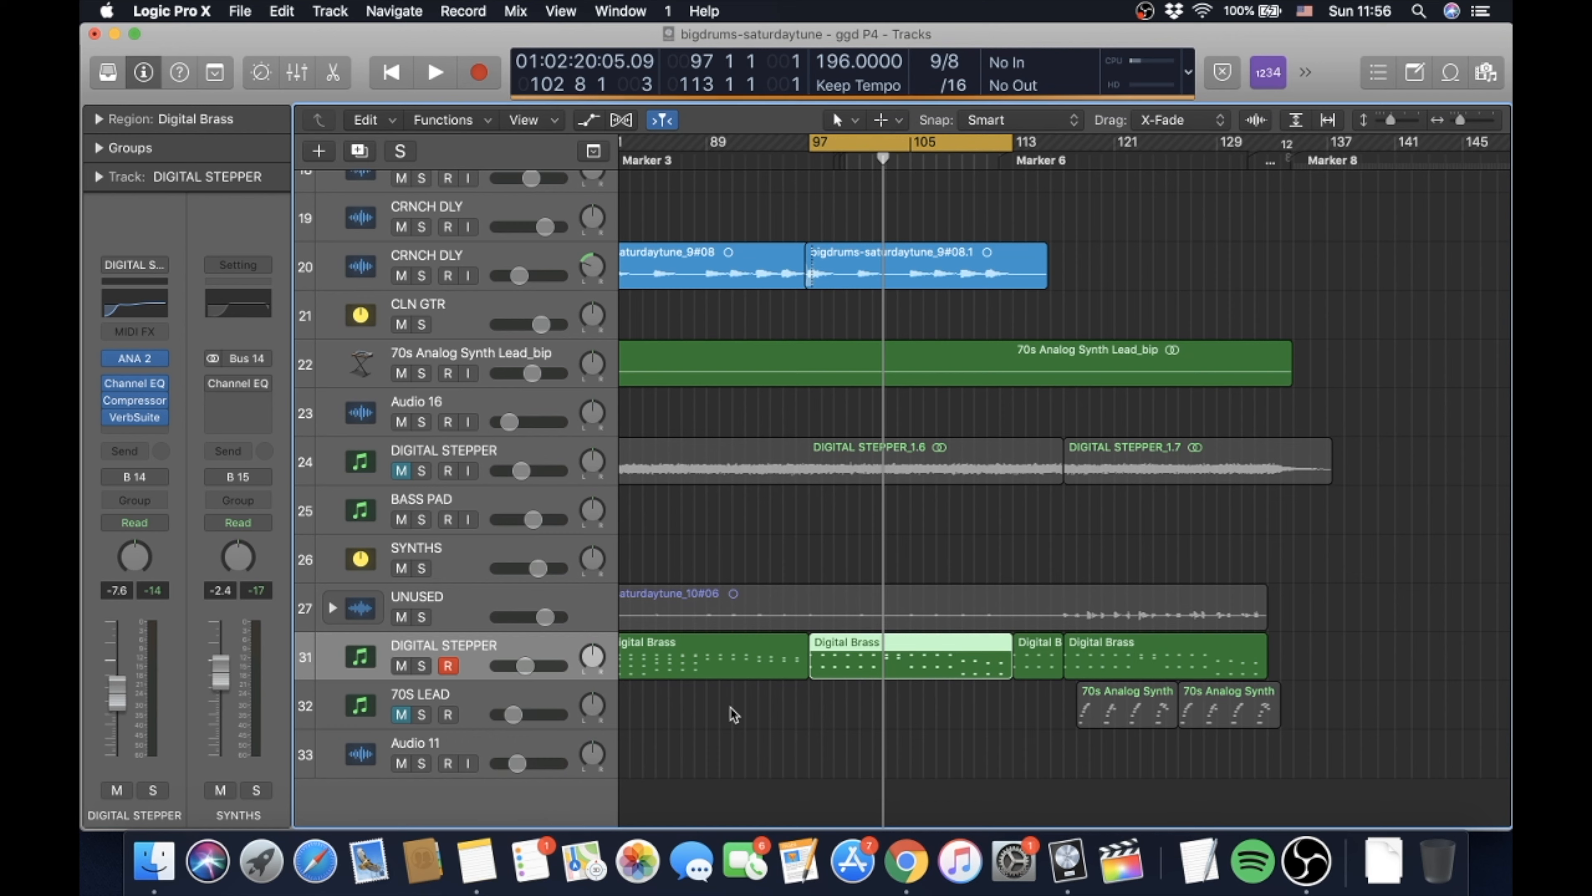
# - Play the full bigdrums-saturdaytune mix from bar 97 to 113 while reviewing the tracks from the synths up to the drums
pyautogui.hotkey('shift', 'space')
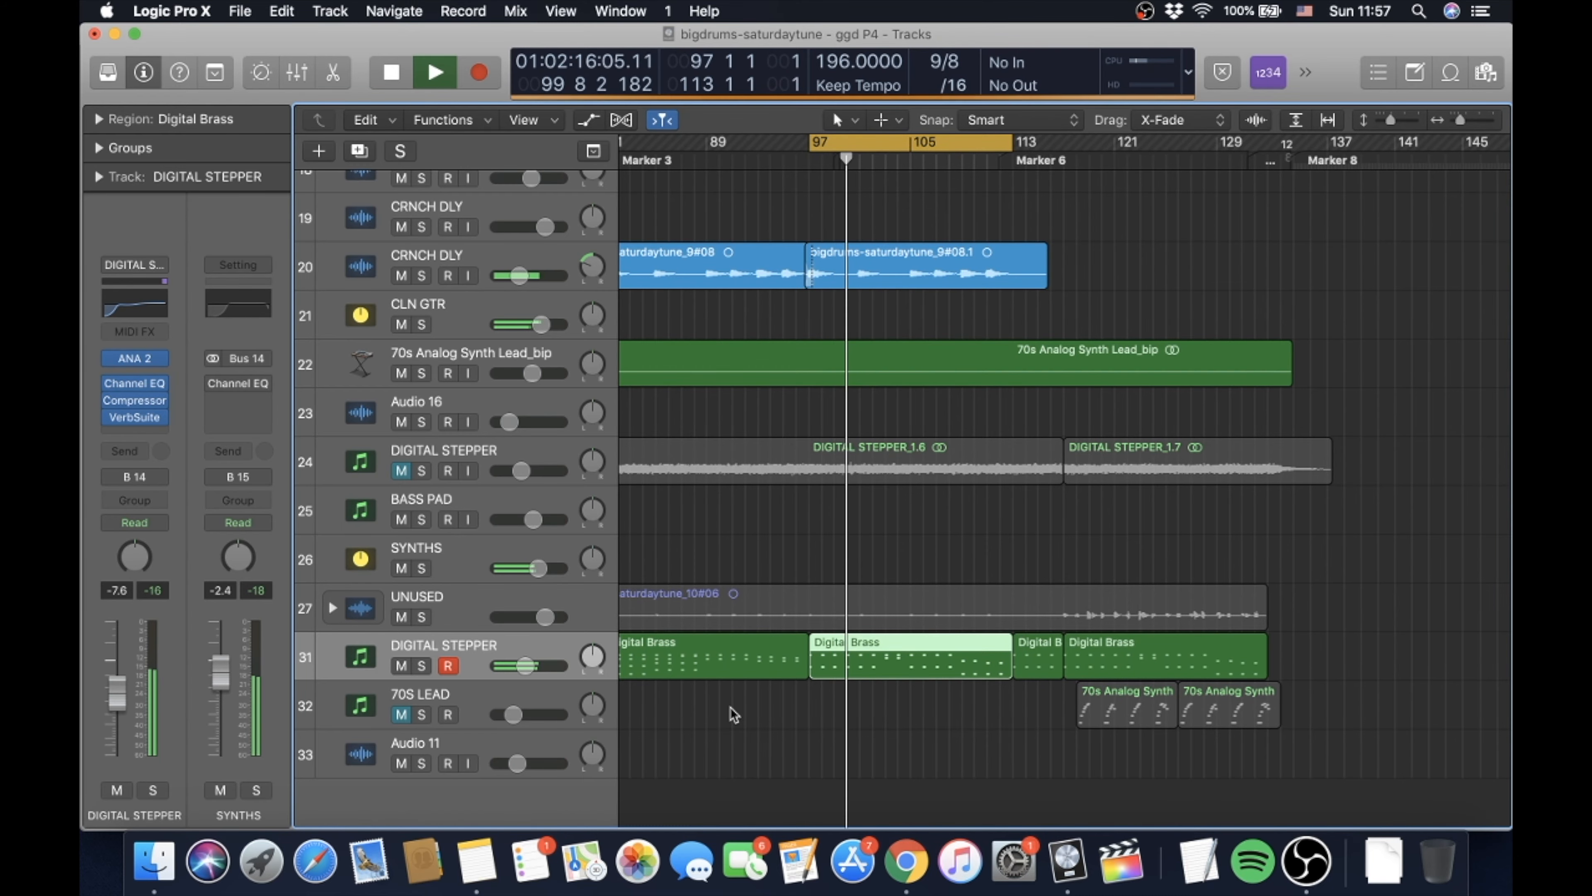
pyautogui.scroll(5, 733, 714)
pyautogui.scroll(12, 733, 713)
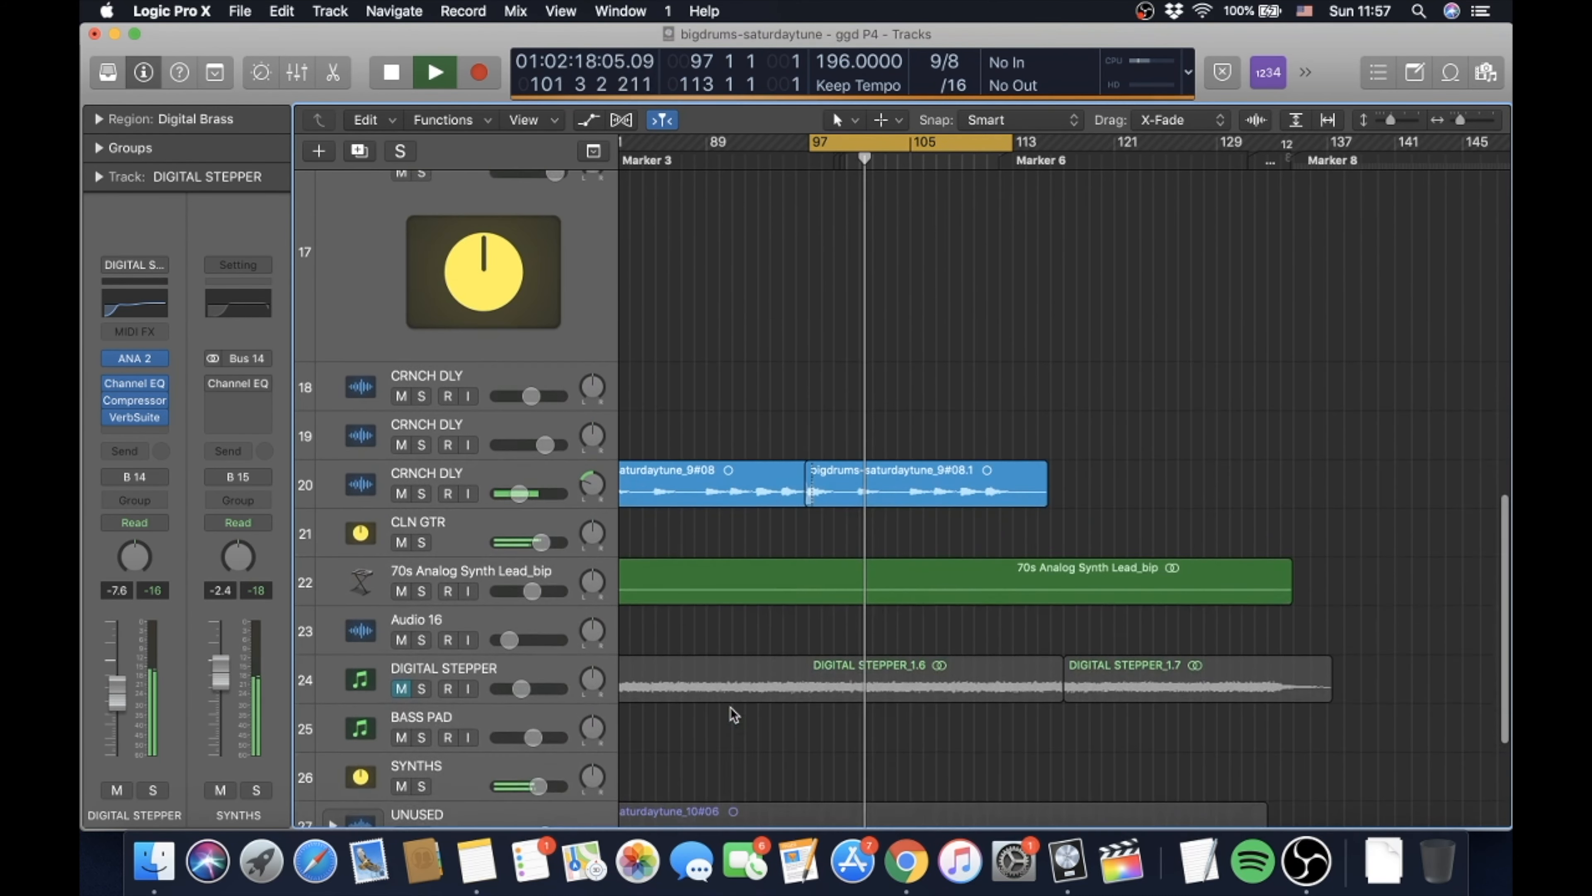
pyautogui.scroll(8, 734, 713)
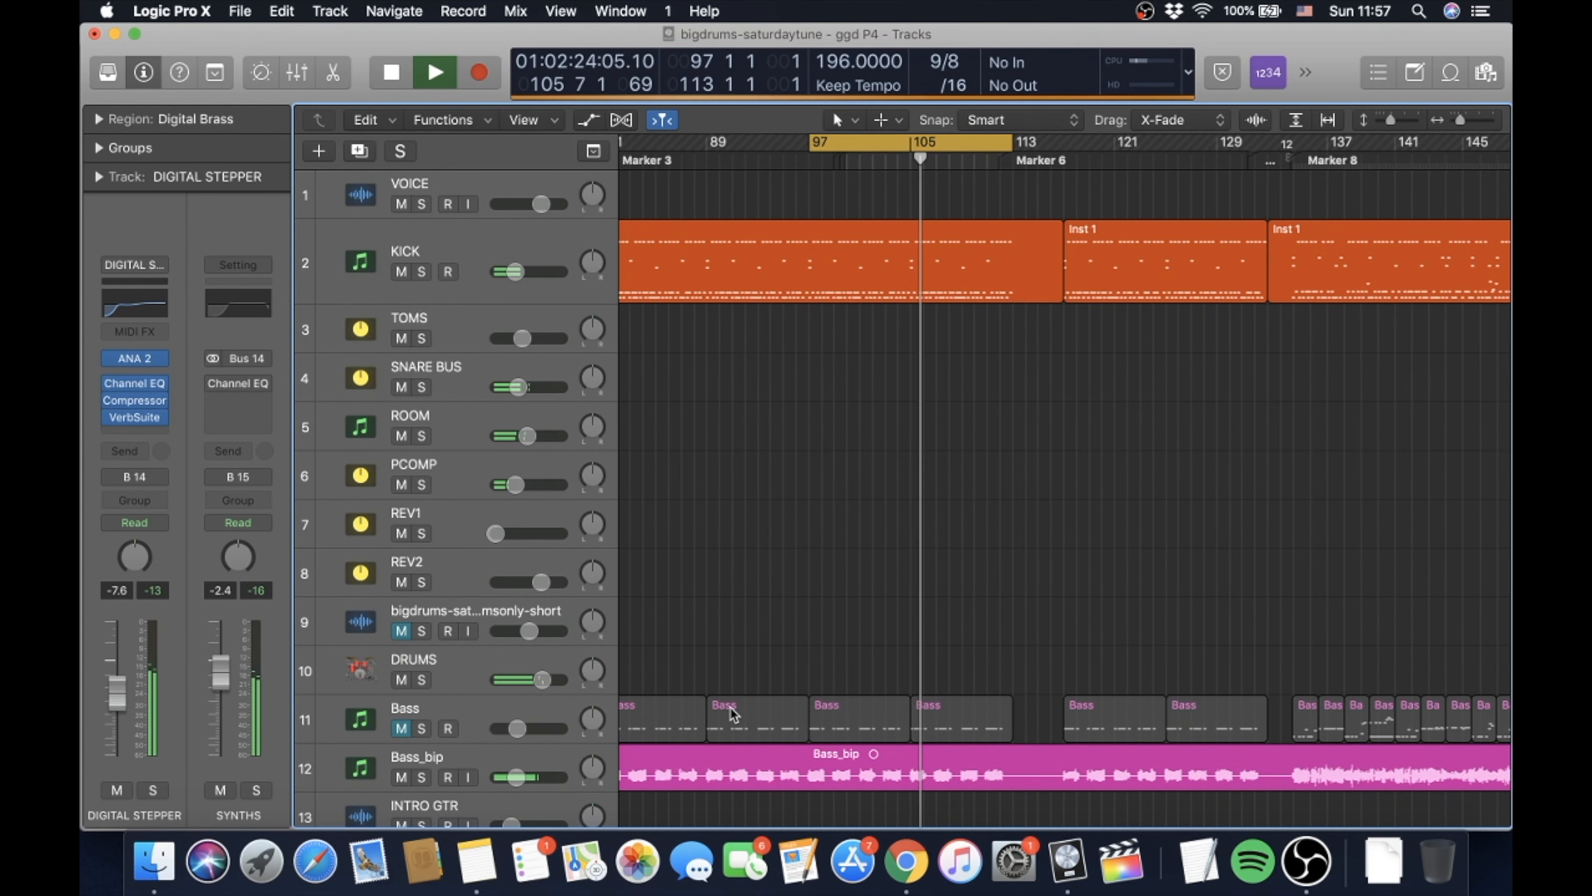
pyautogui.scroll(-10, 734, 713)
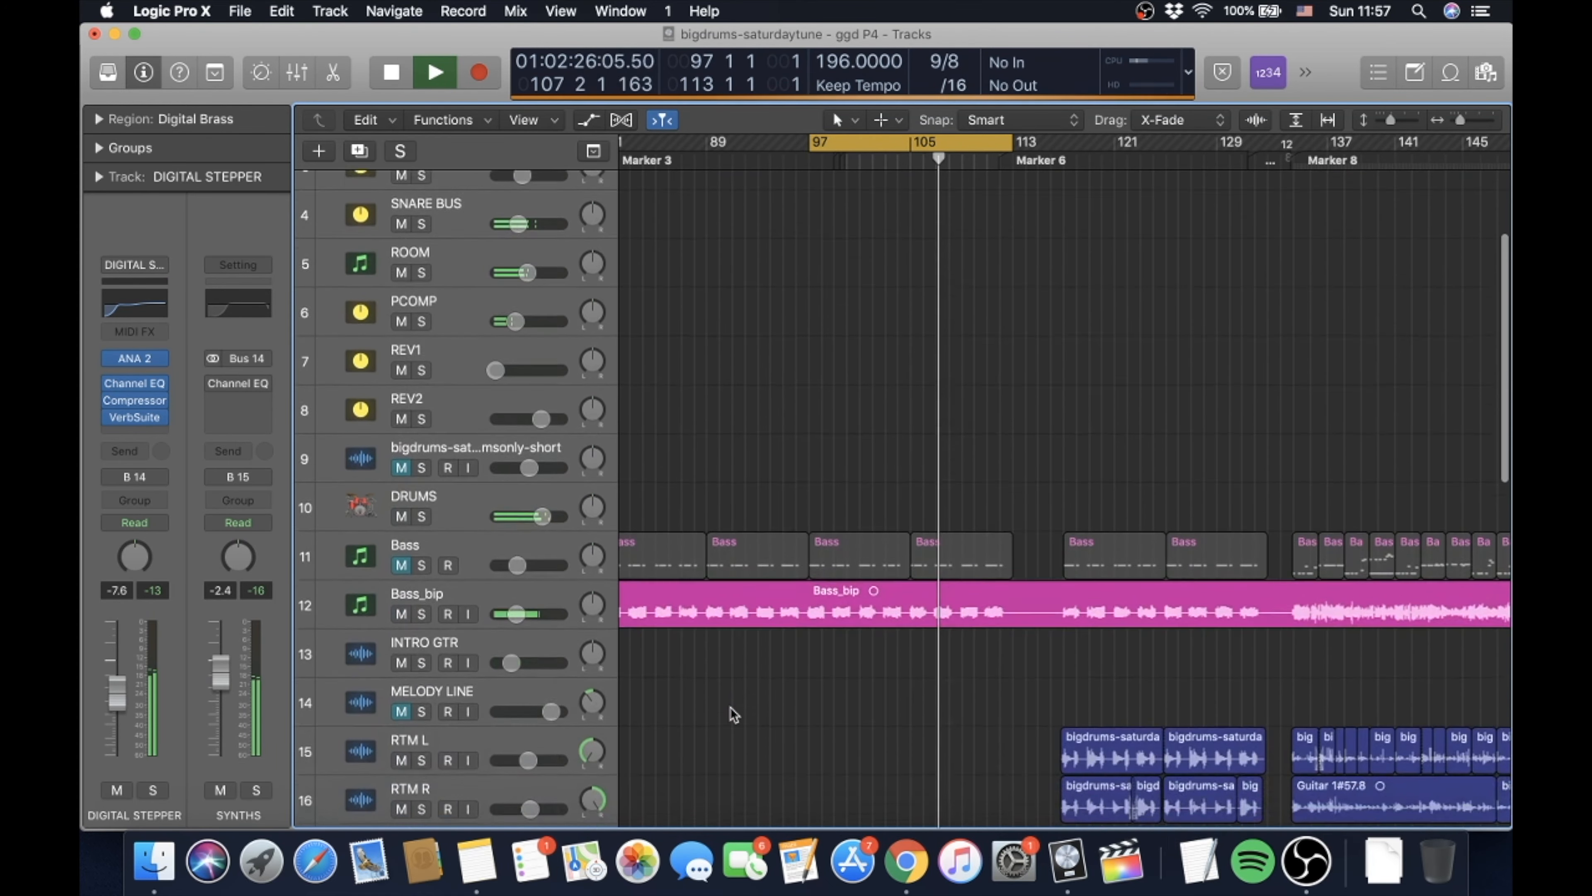
pyautogui.scroll(-6, 733, 713)
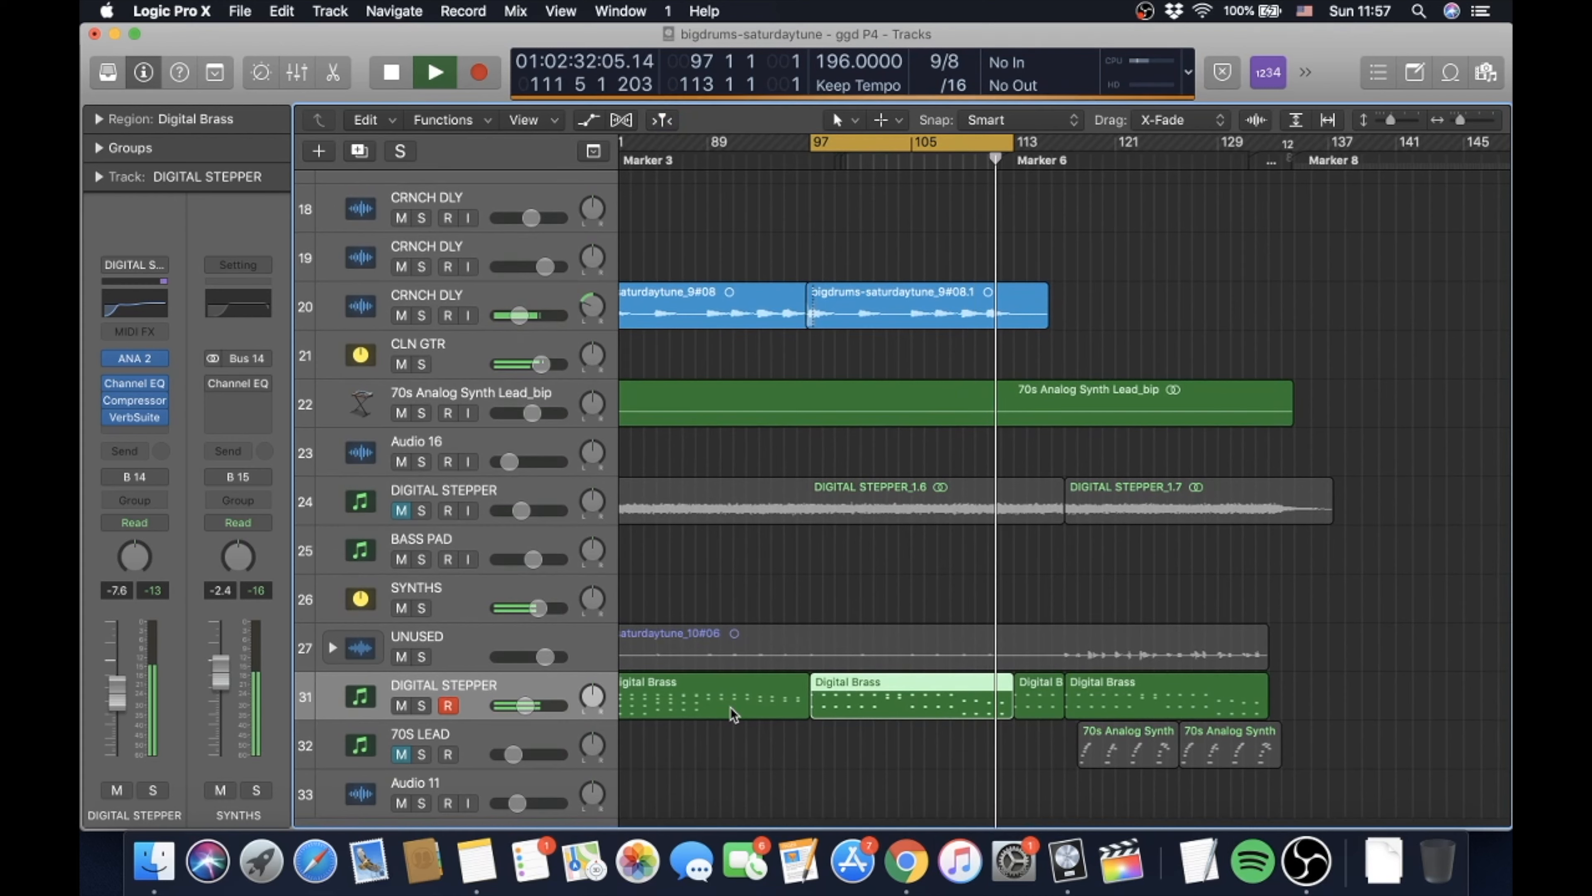
pyautogui.press('space')
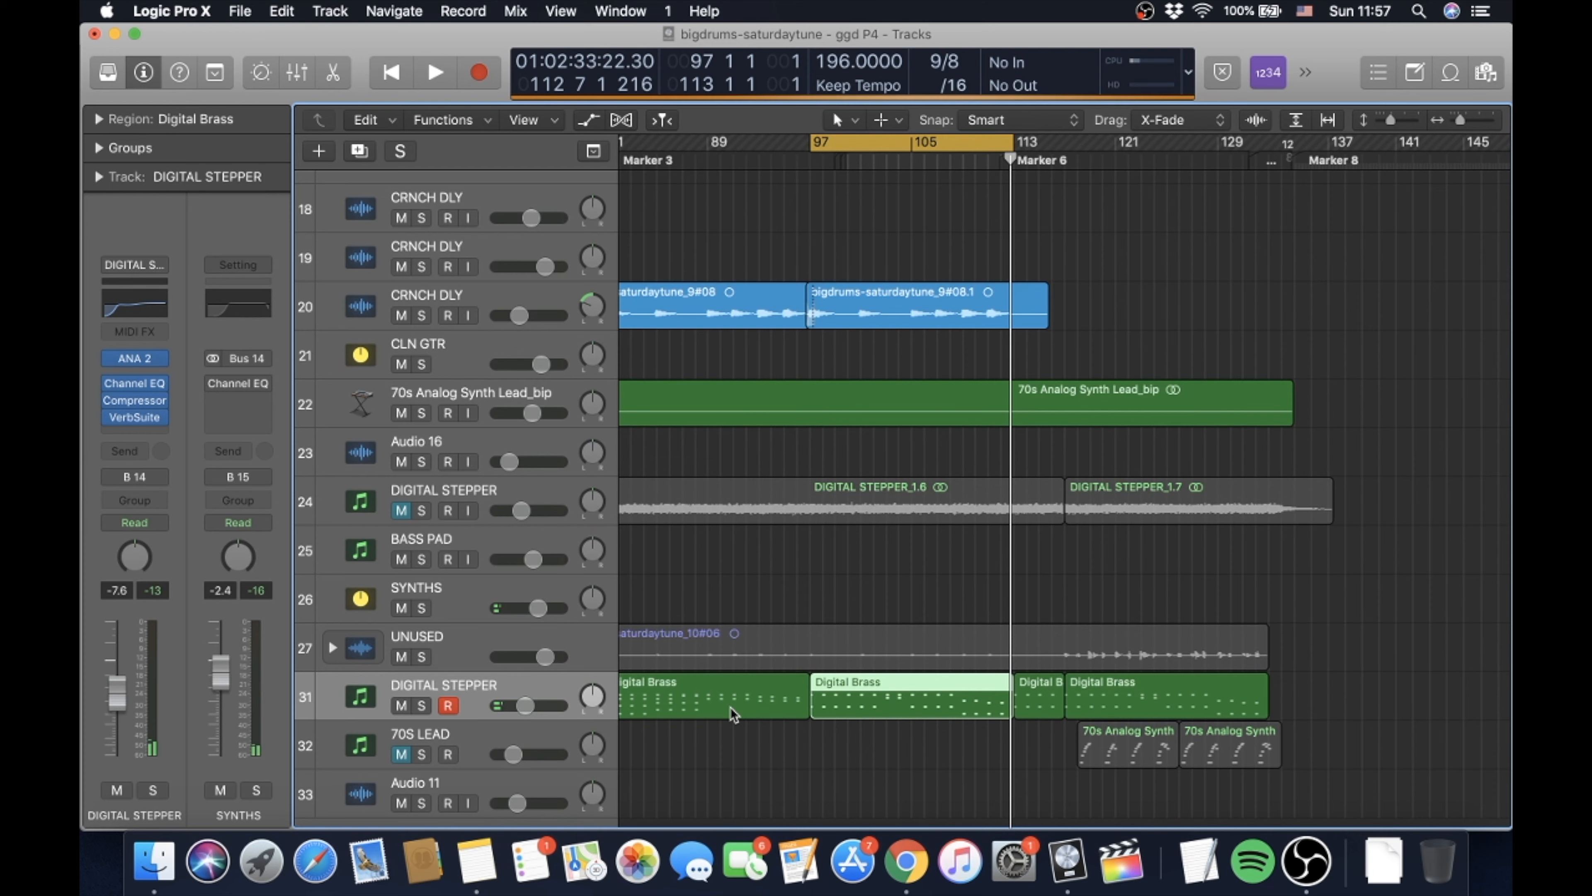
# - Solo DIGITAL STEPPER track 31 and examine the Digital Brass region's notes from bar 97 to 113 in the Piano Roll during playback
pyautogui.click(422, 706)
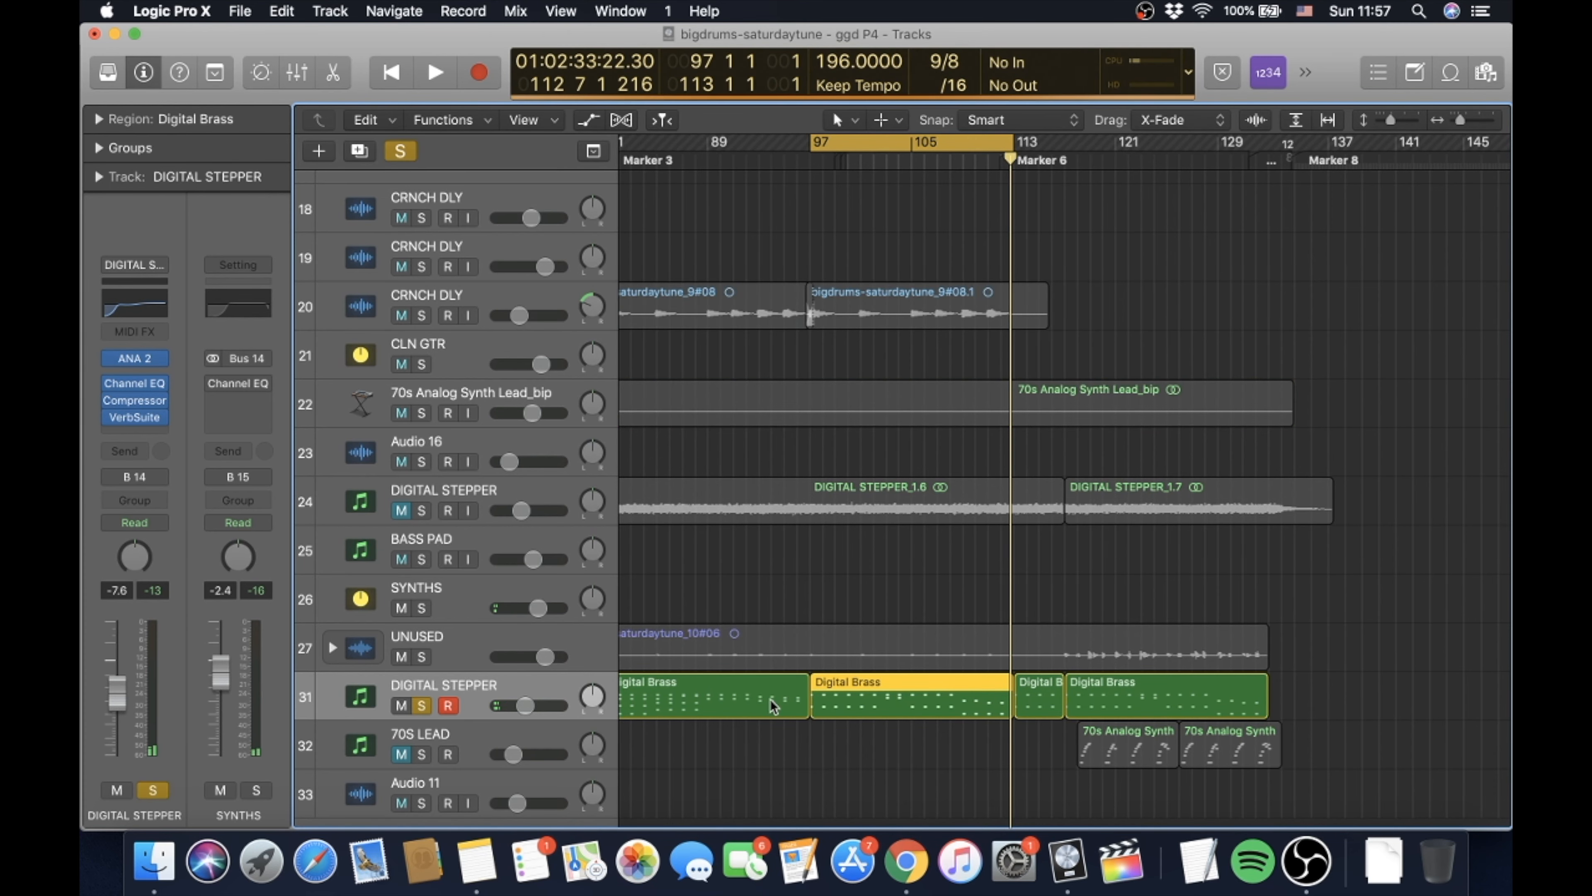
pyautogui.press('space')
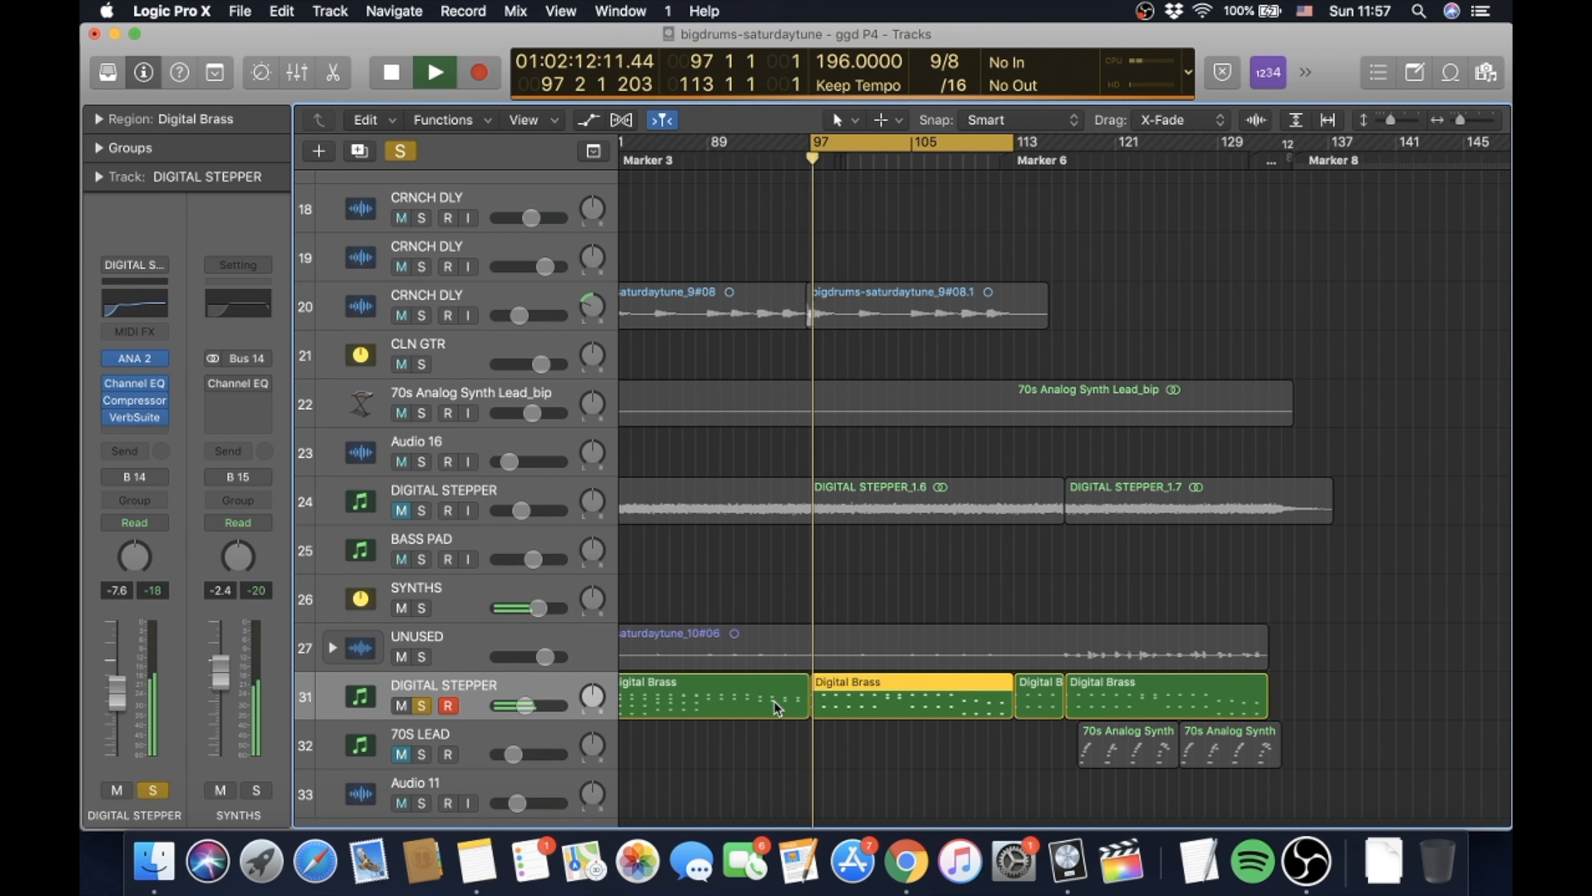
pyautogui.doubleClick(886, 707)
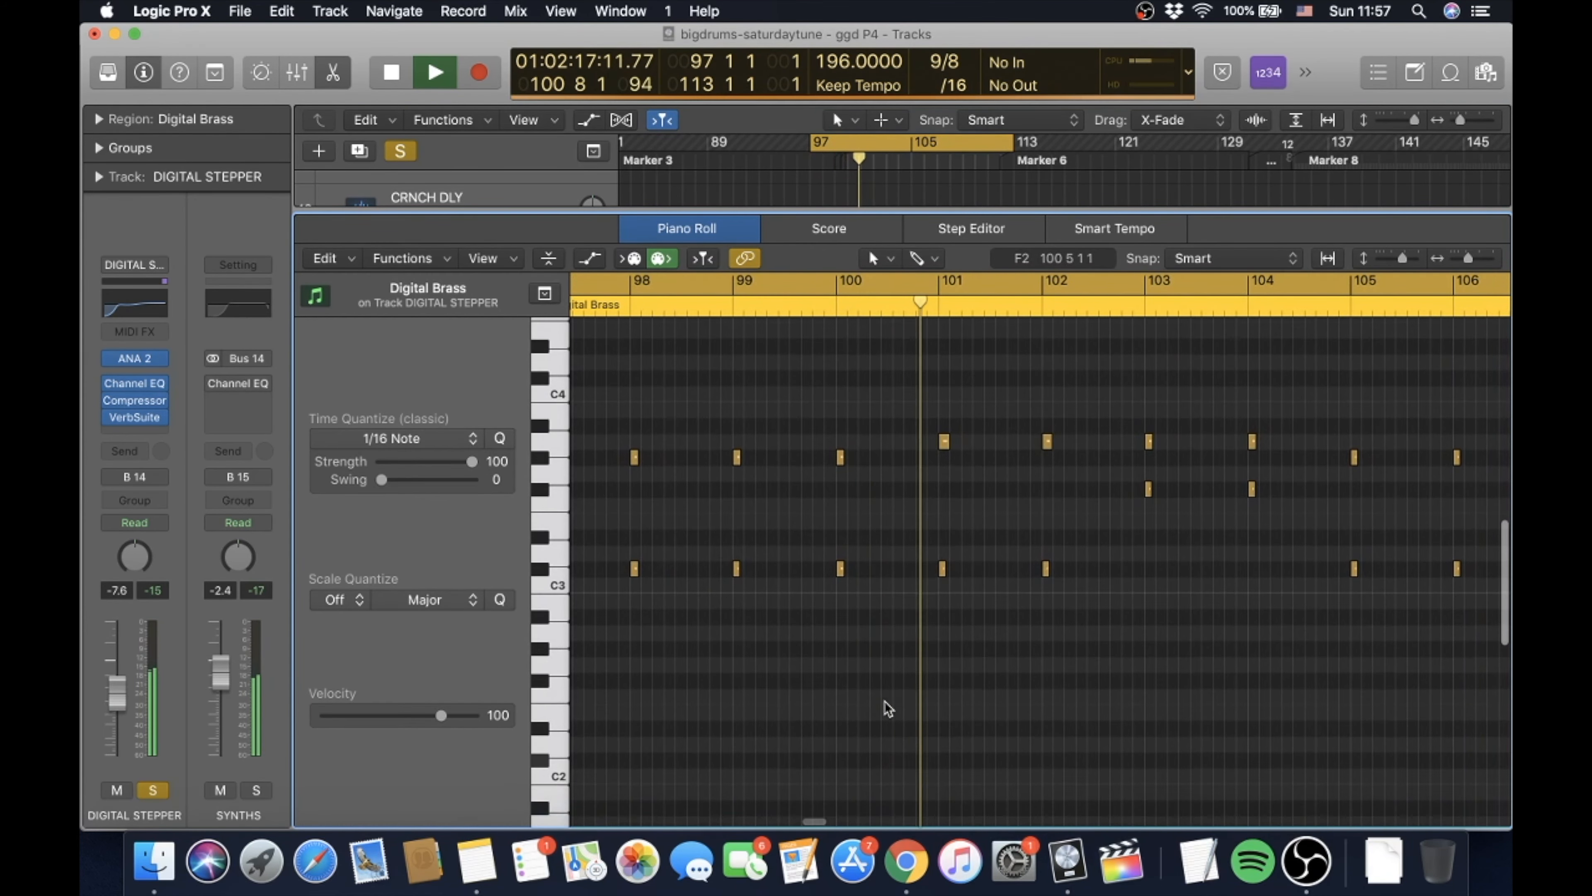
pyautogui.scroll(-3, 887, 707)
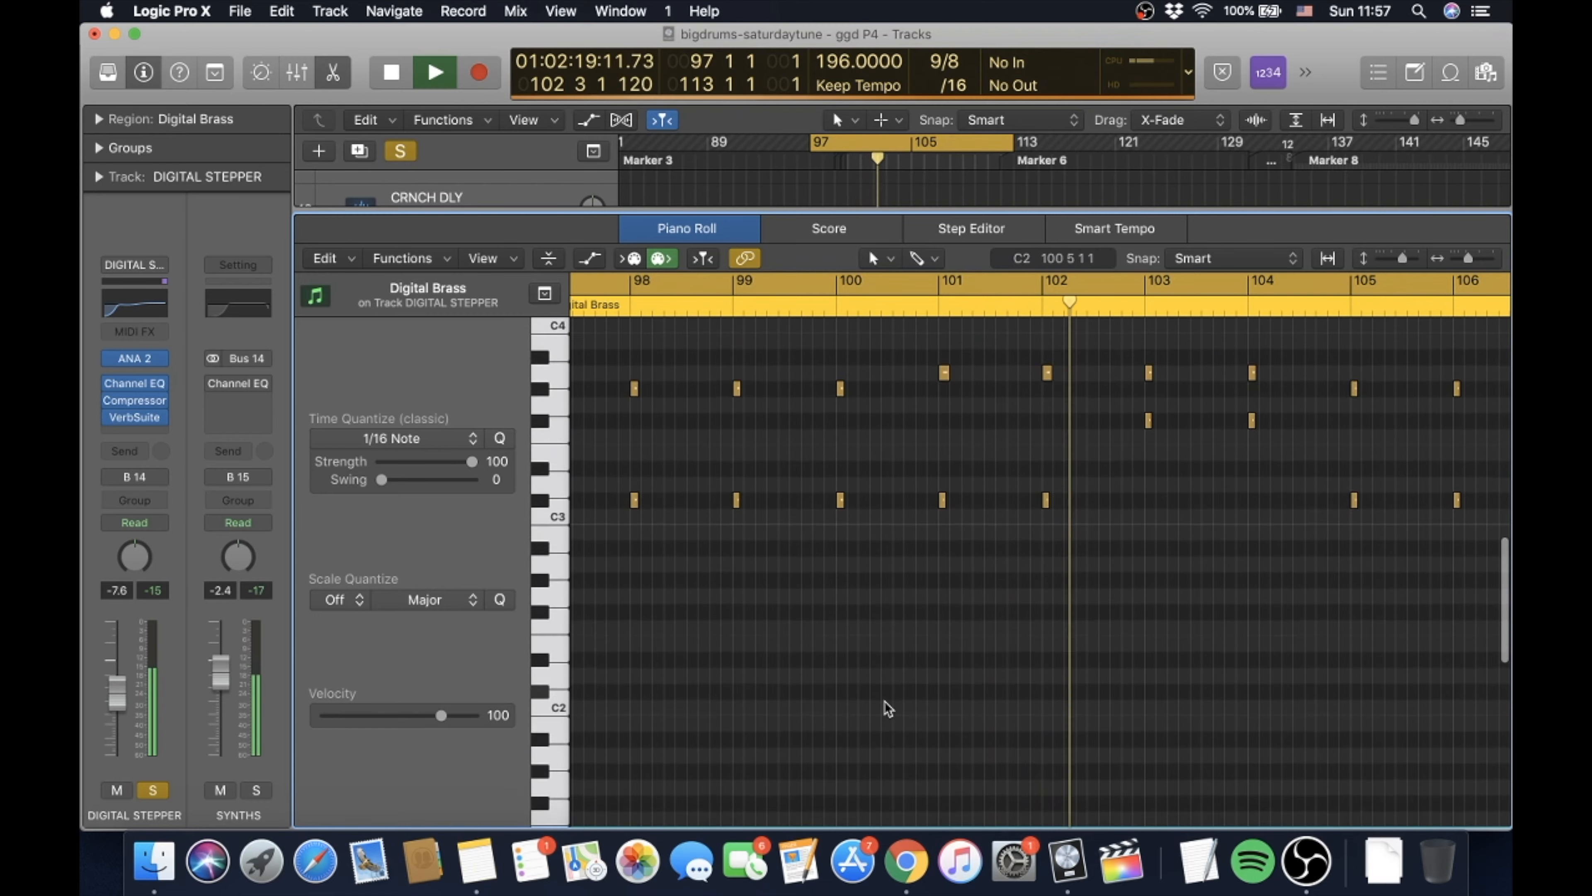
pyautogui.scroll(4, 887, 707)
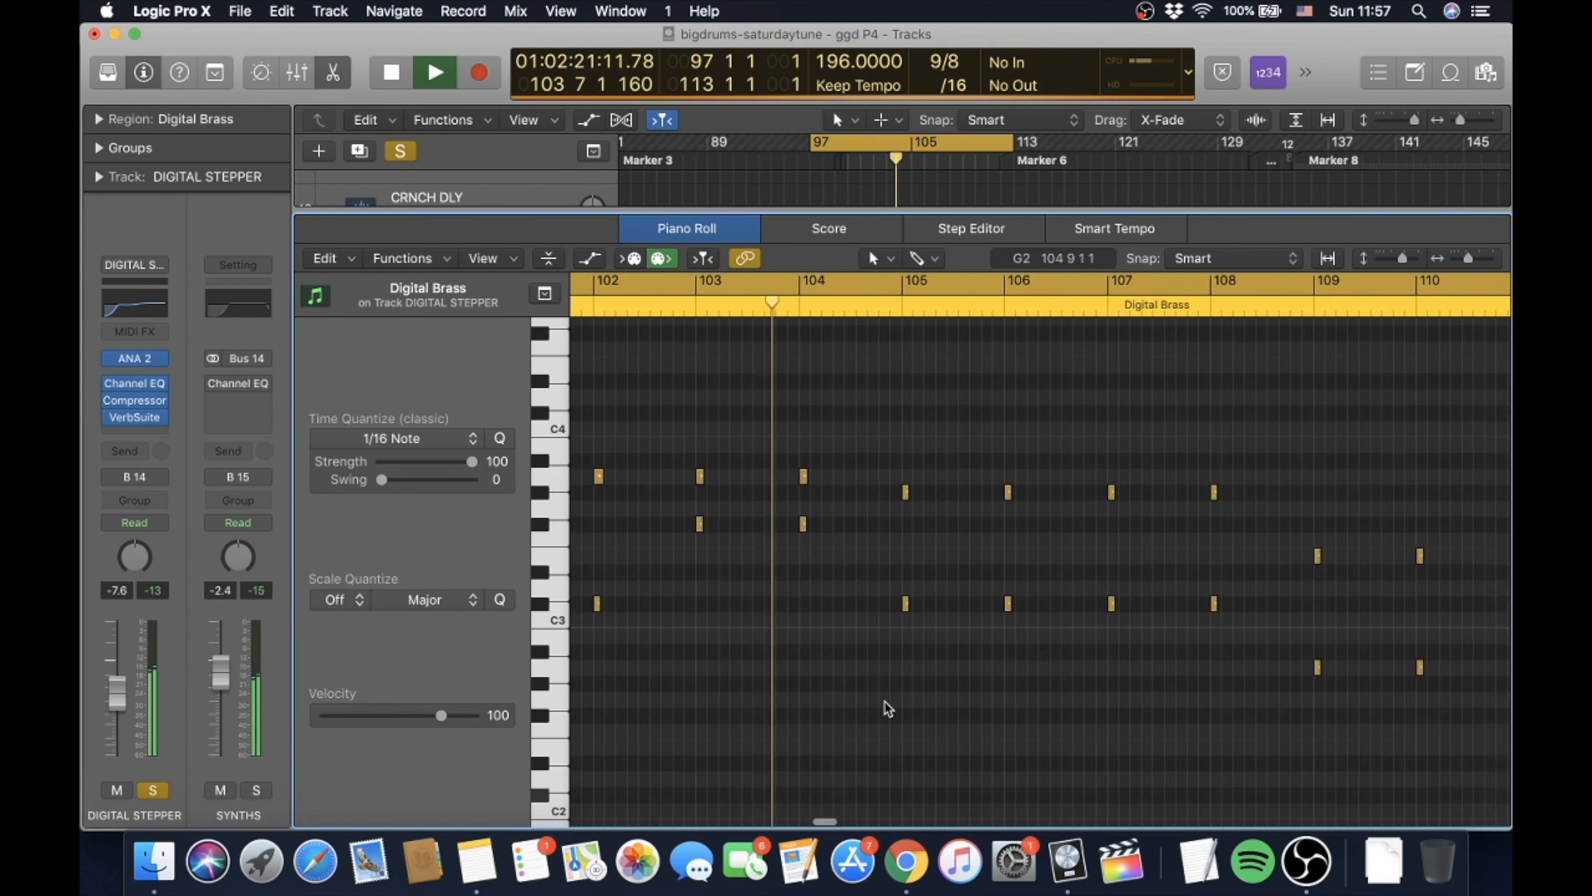
pyautogui.hscroll(6, 884, 701)
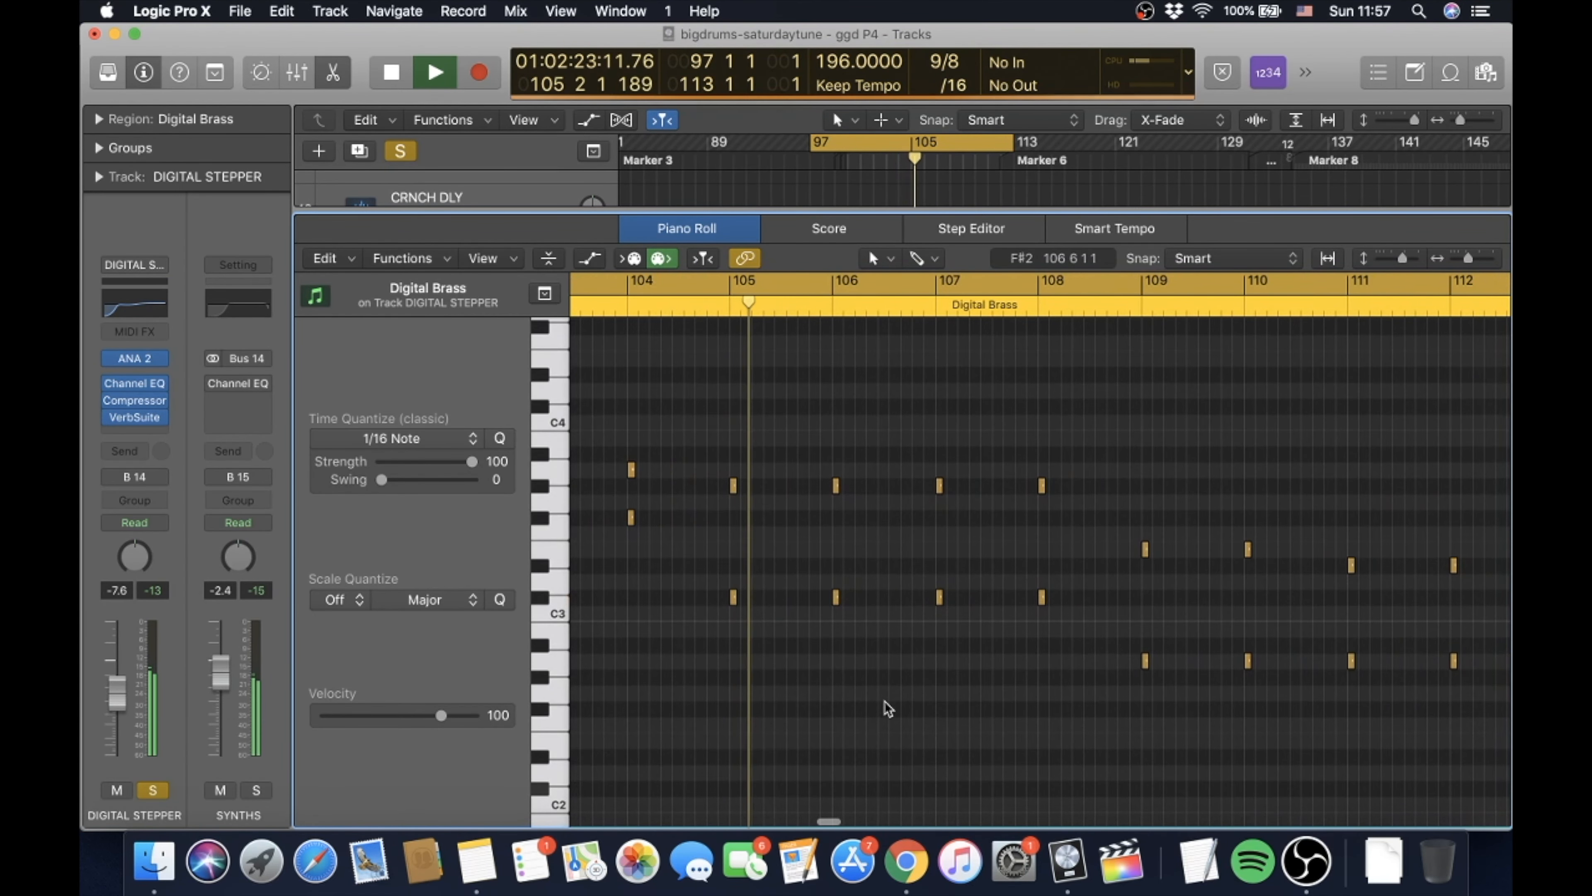
pyautogui.hscroll(7, 887, 707)
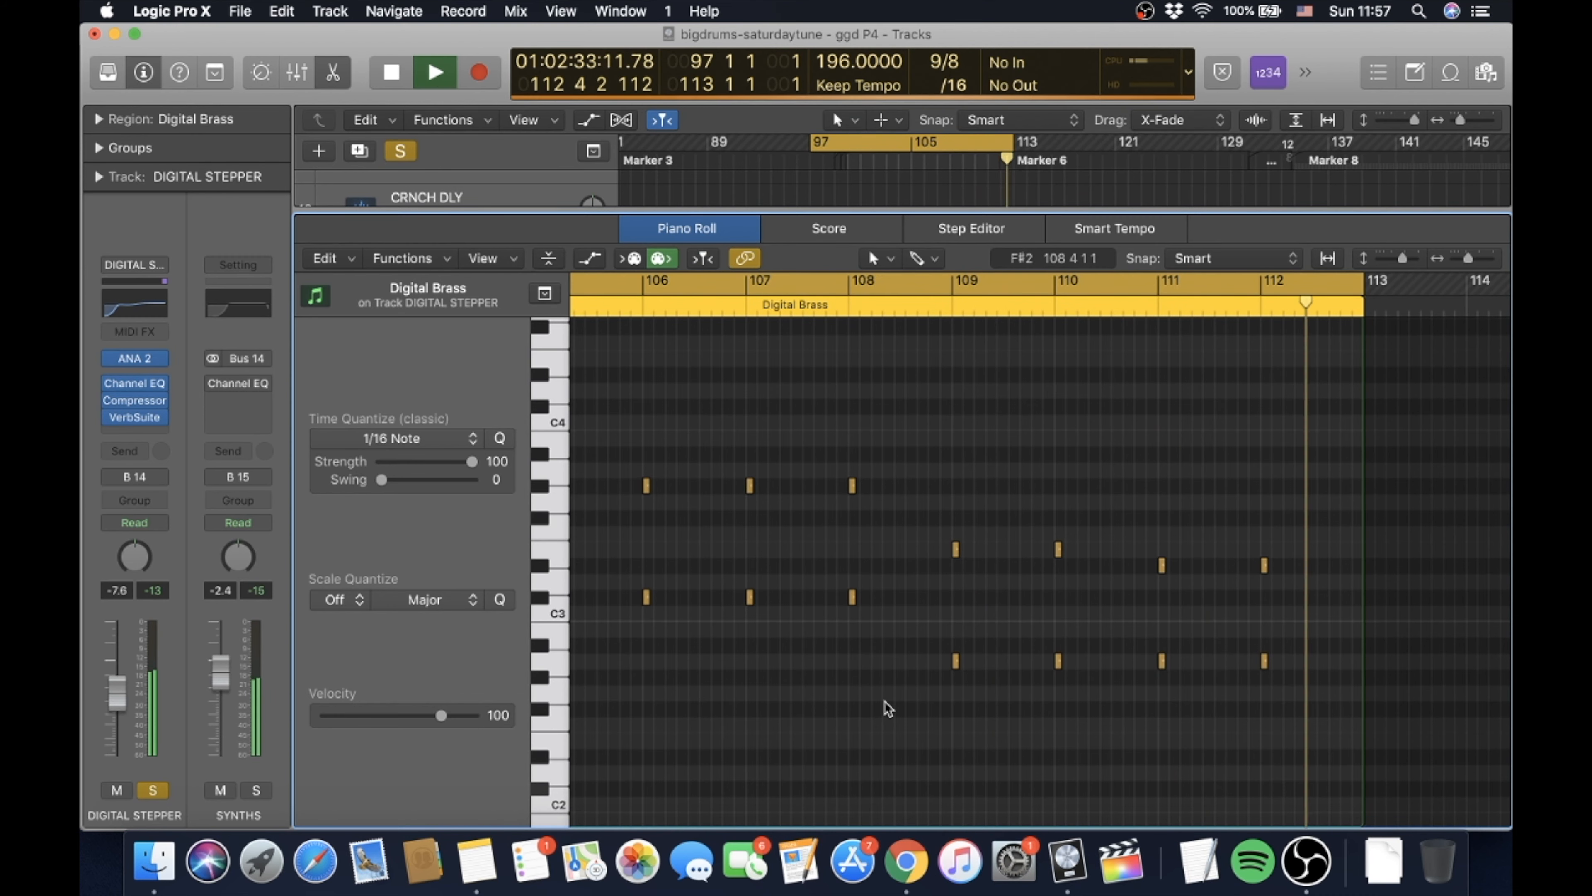
pyautogui.press('space')
pyautogui.press('e')
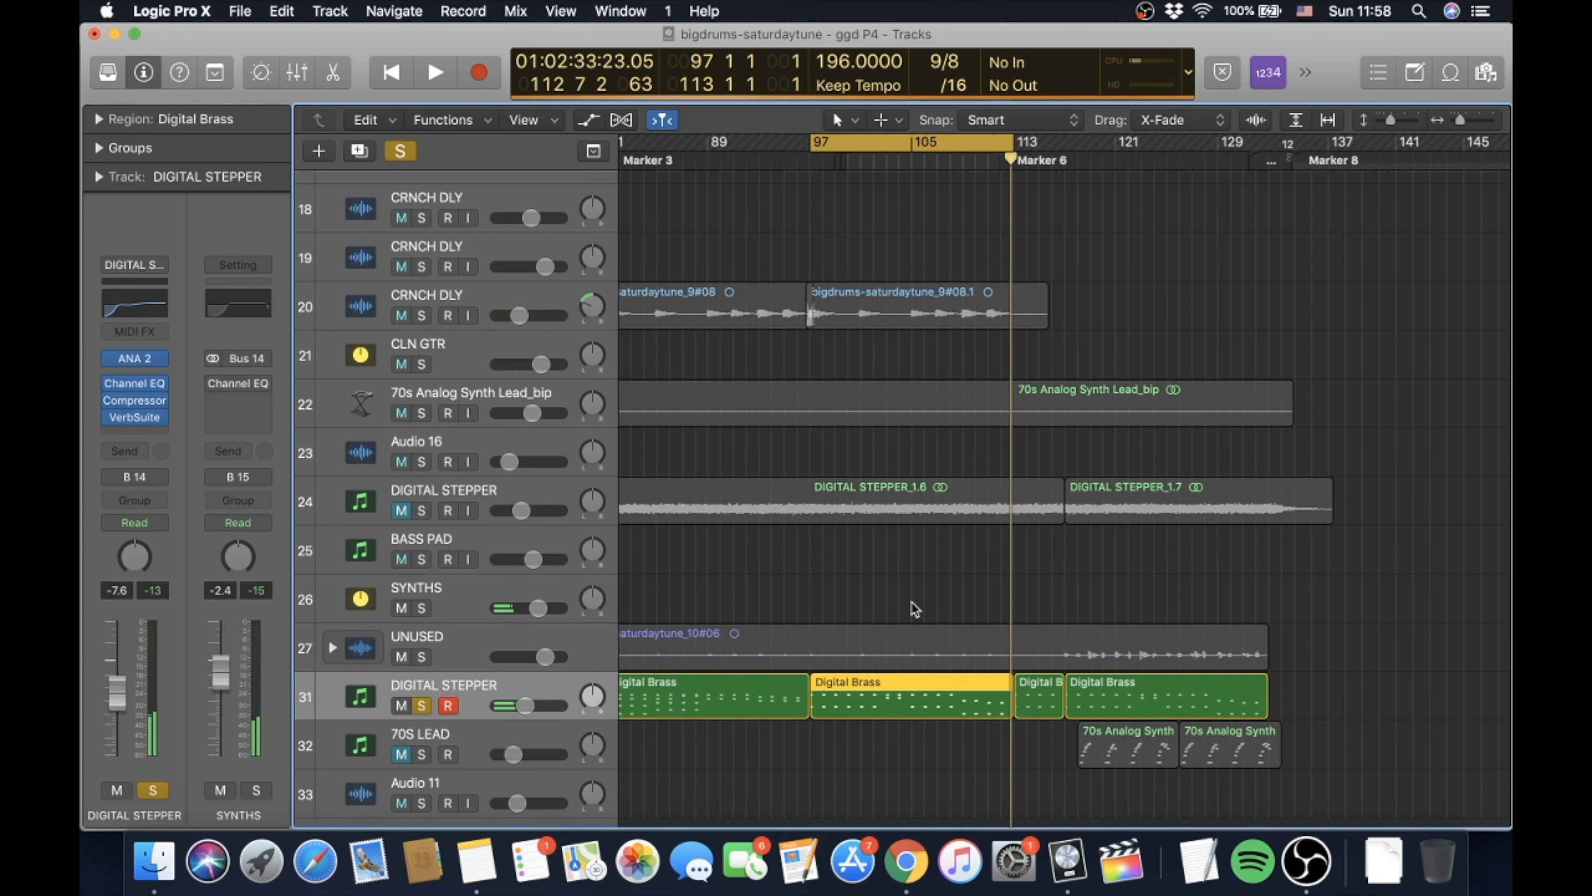
# - Extend the cycle range back to start at bar 81 and play the Digital Brass region that begins there
pyautogui.hscroll(-10, 912, 608)
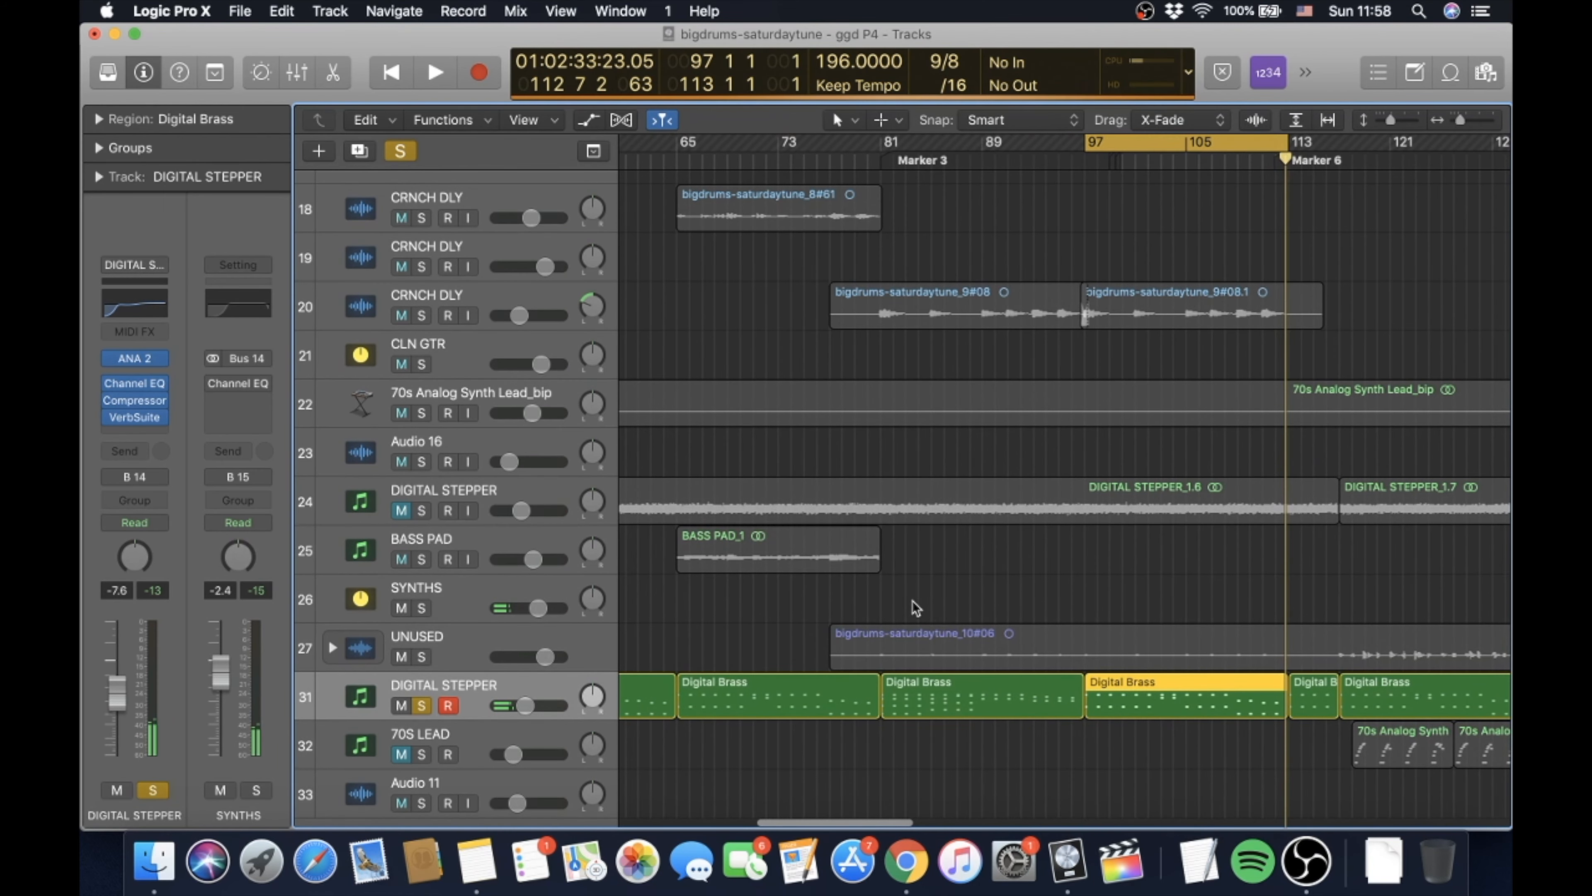
pyautogui.moveTo(1086, 143); pyautogui.dragTo(884, 166)
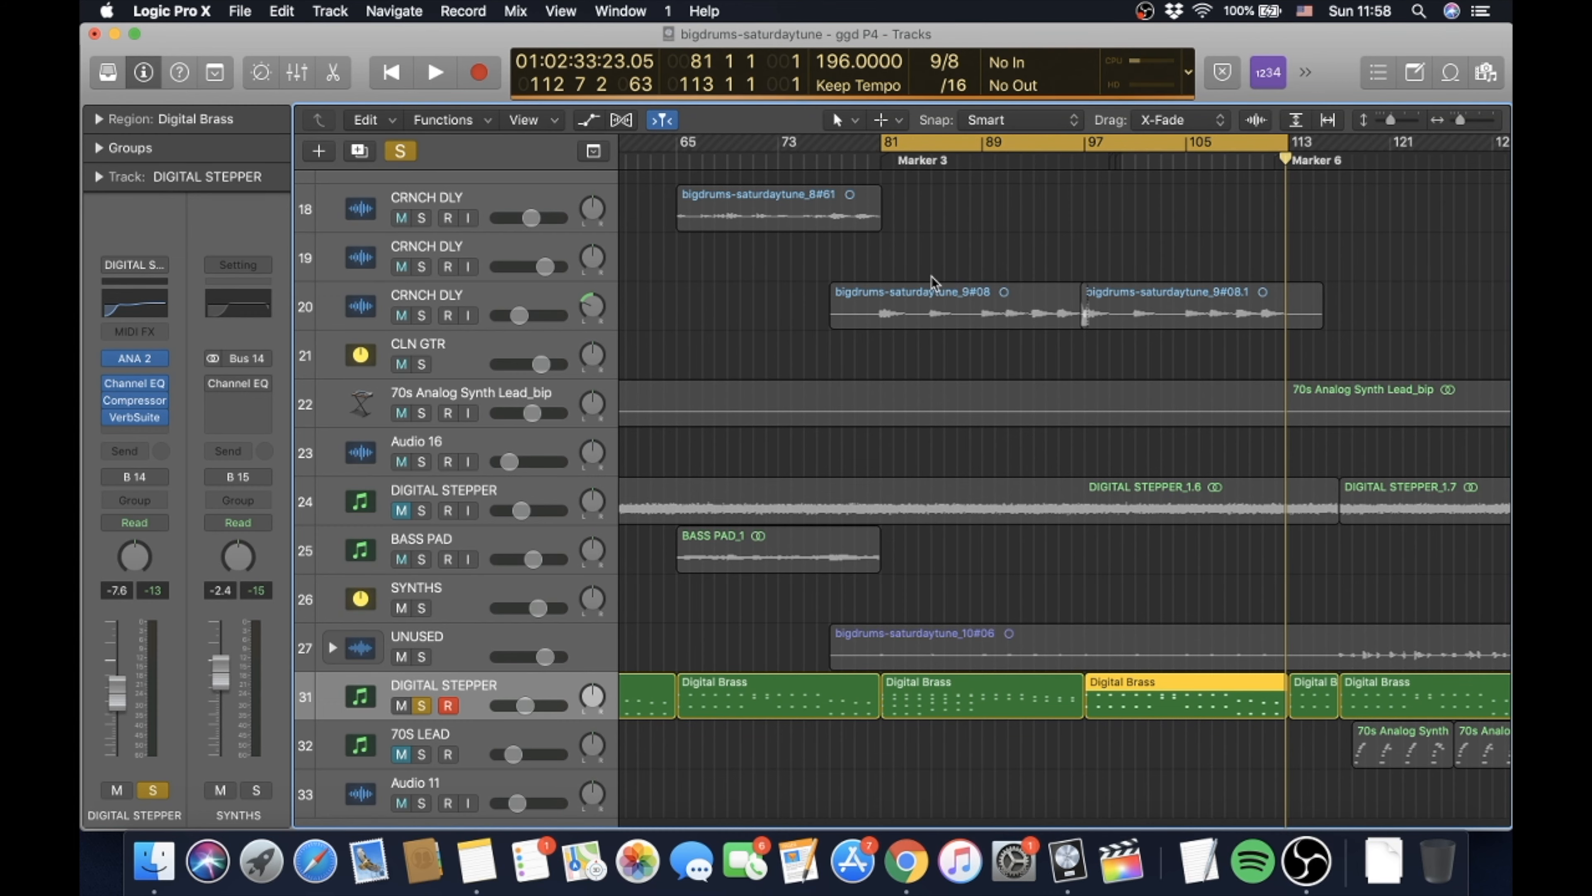
pyautogui.click(965, 684)
pyautogui.press('space')
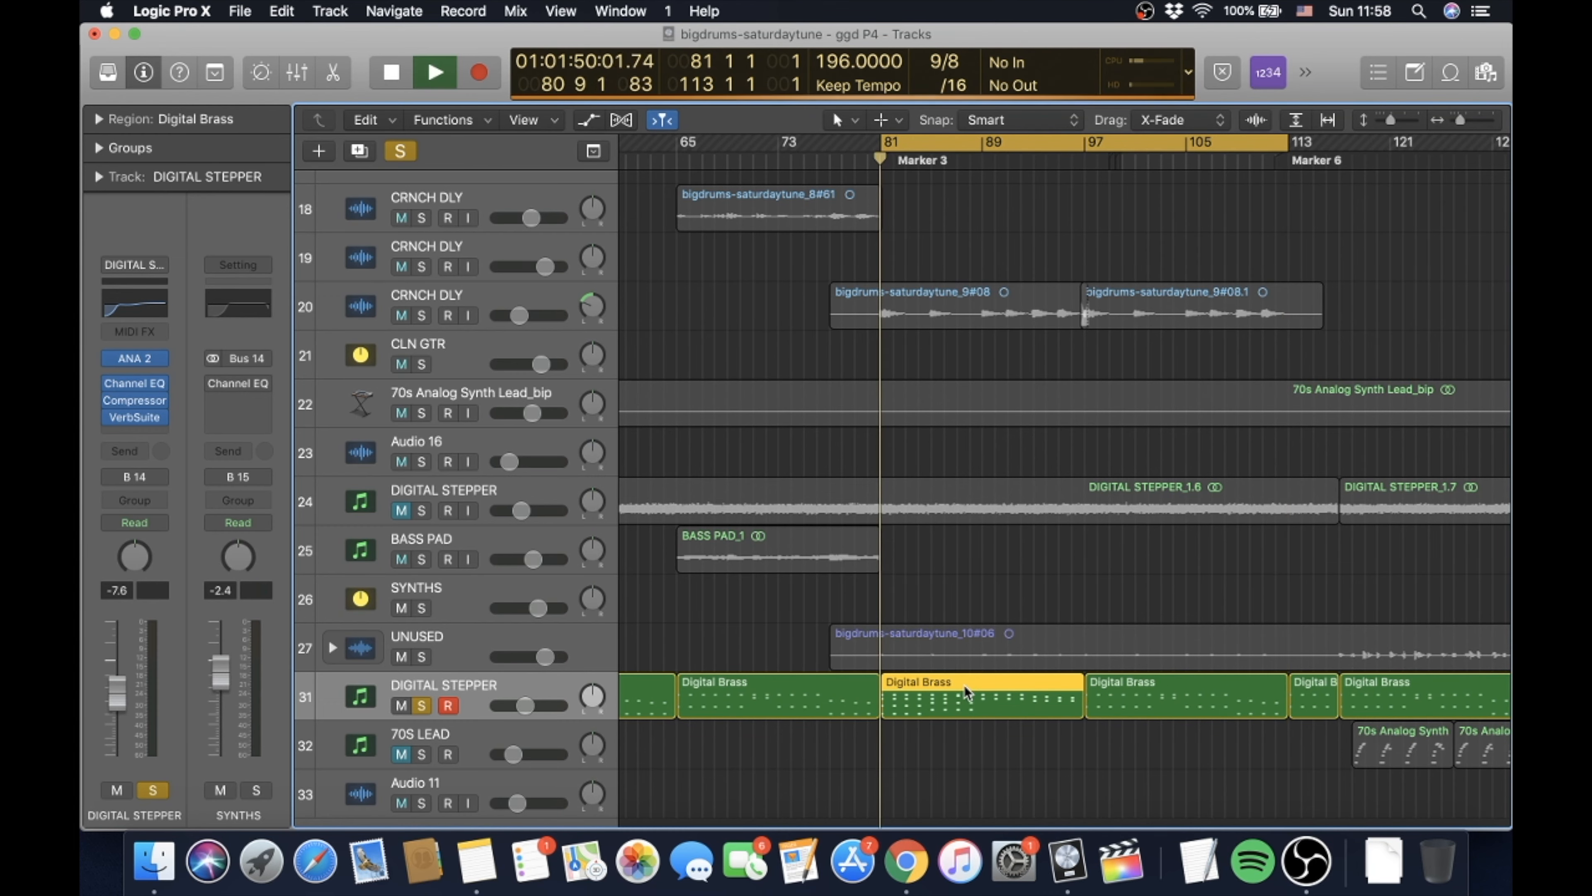
# - Examine the low and high notes of the bar 81 Digital Brass region in the Piano Roll during playback
pyautogui.doubleClick(964, 684)
pyautogui.scroll(-6, 967, 691)
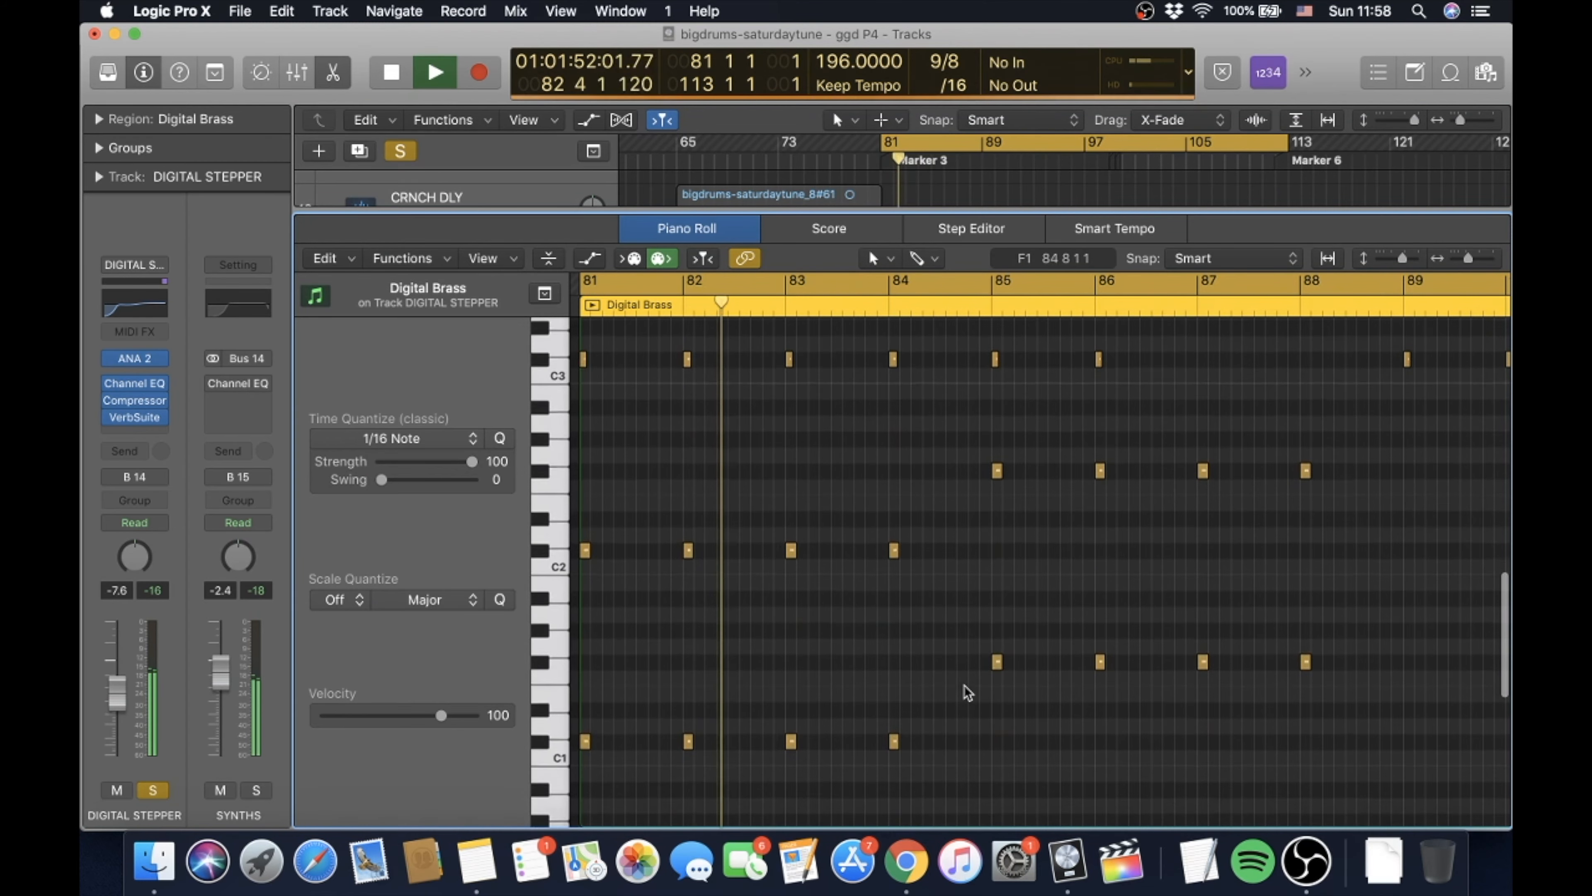
pyautogui.scroll(6, 968, 691)
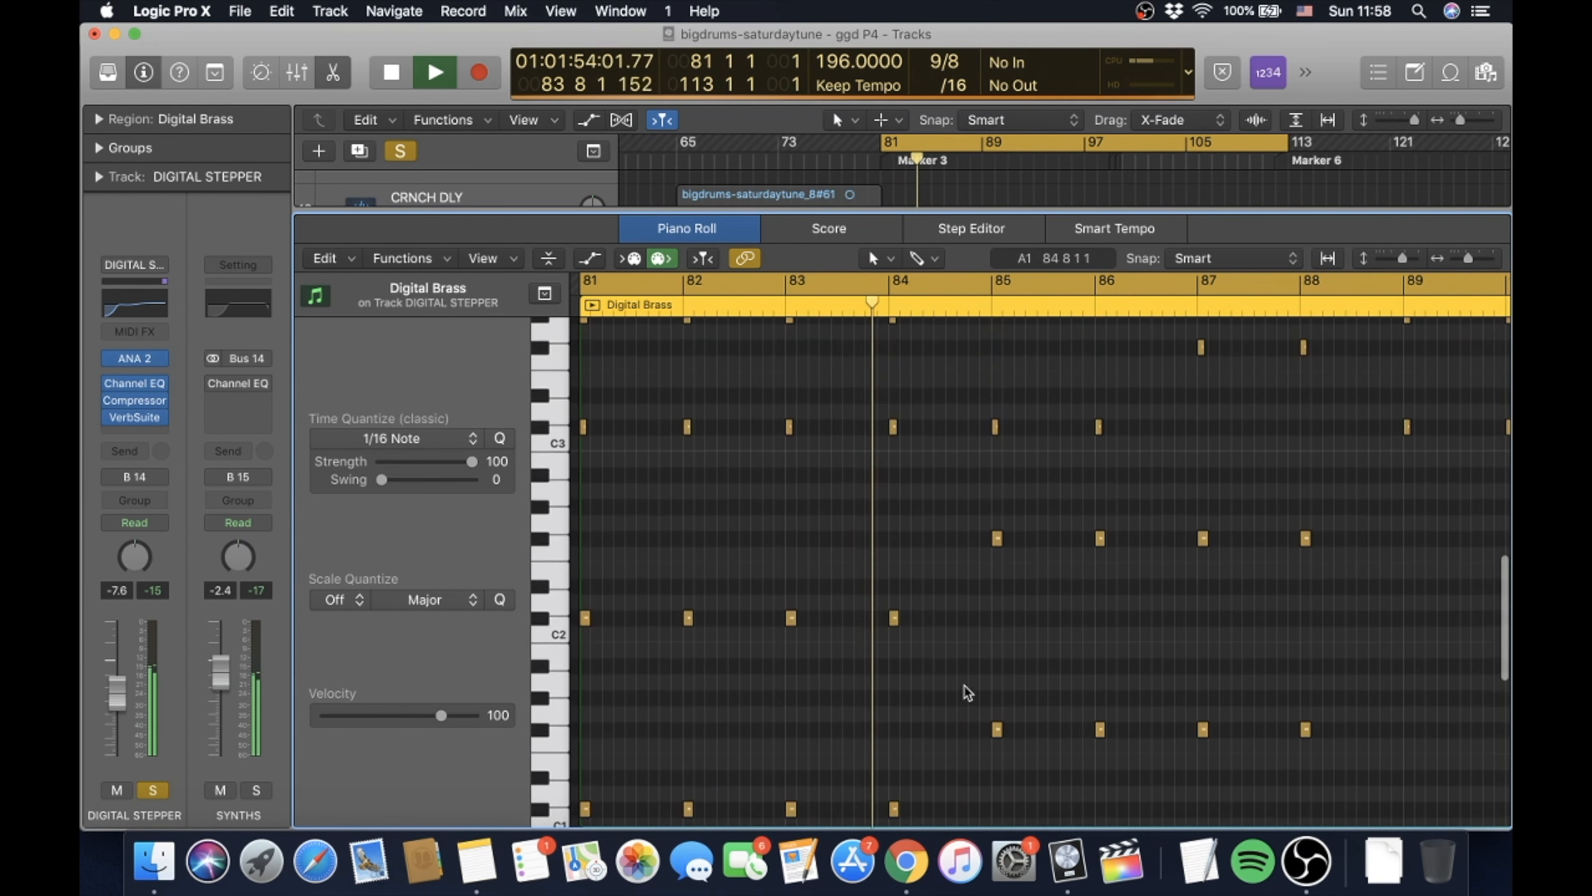
pyautogui.scroll(-2, 967, 692)
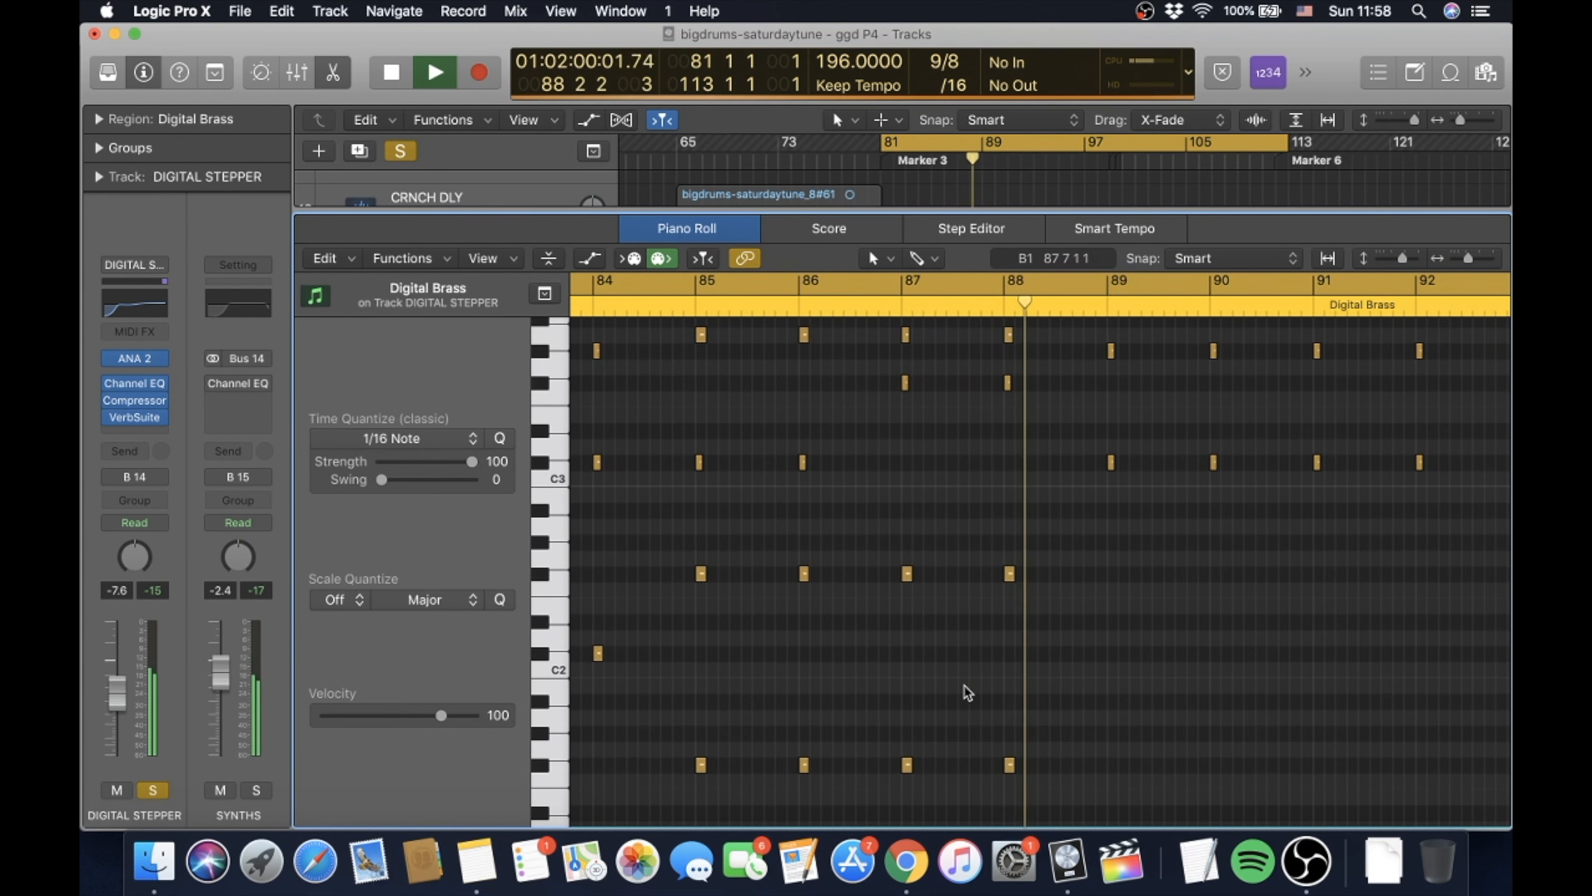
pyautogui.press('space')
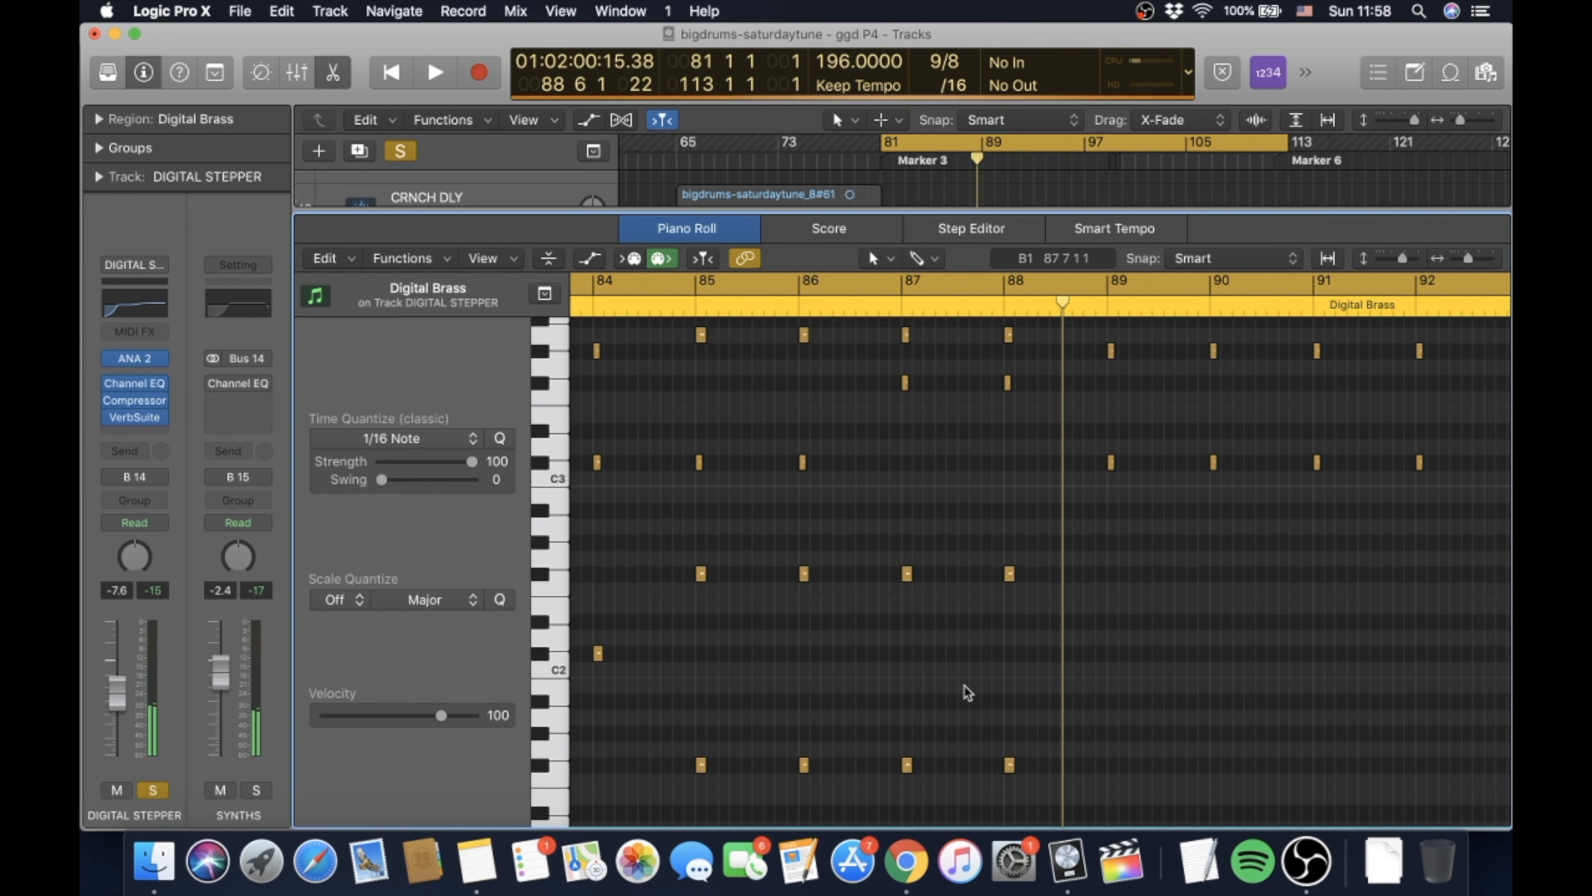
pyautogui.press('p')
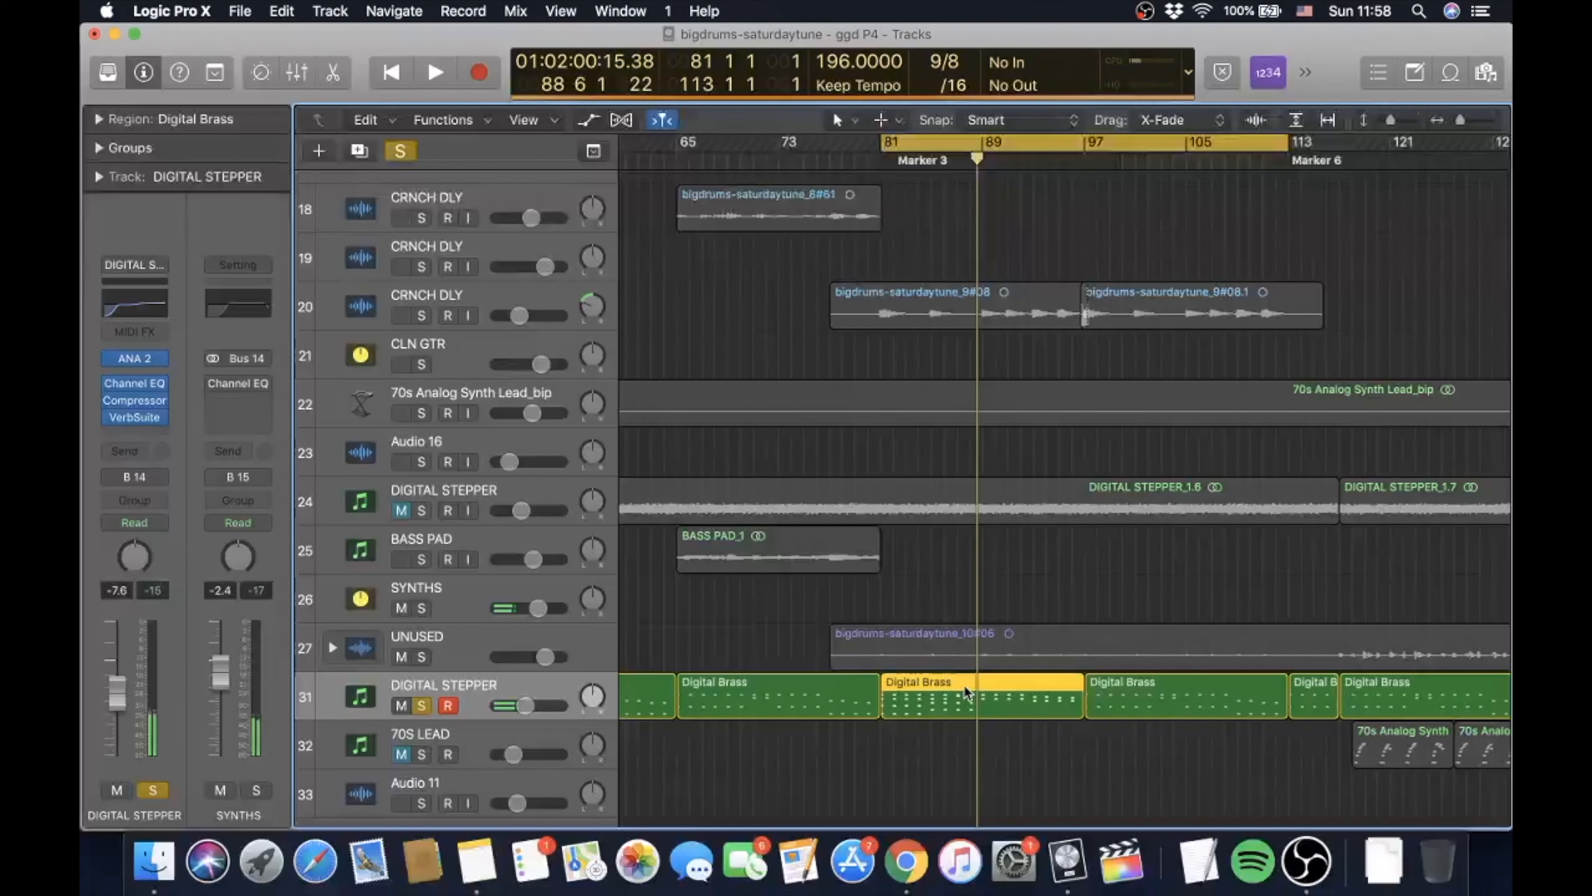